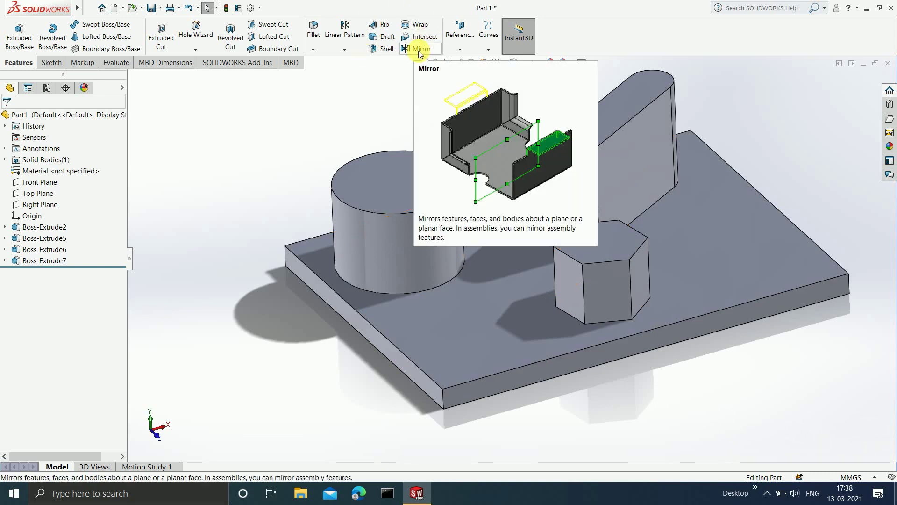
# Examine the part's extruded features one by one: the base plate, cylinder, hexagonal boss and slot-shaped boss
pyautogui.click(51, 62)
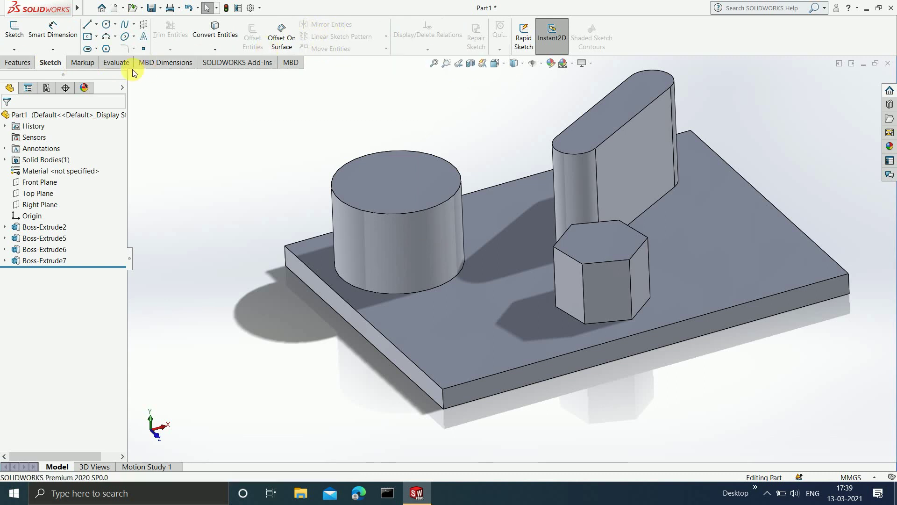
pyautogui.click(17, 62)
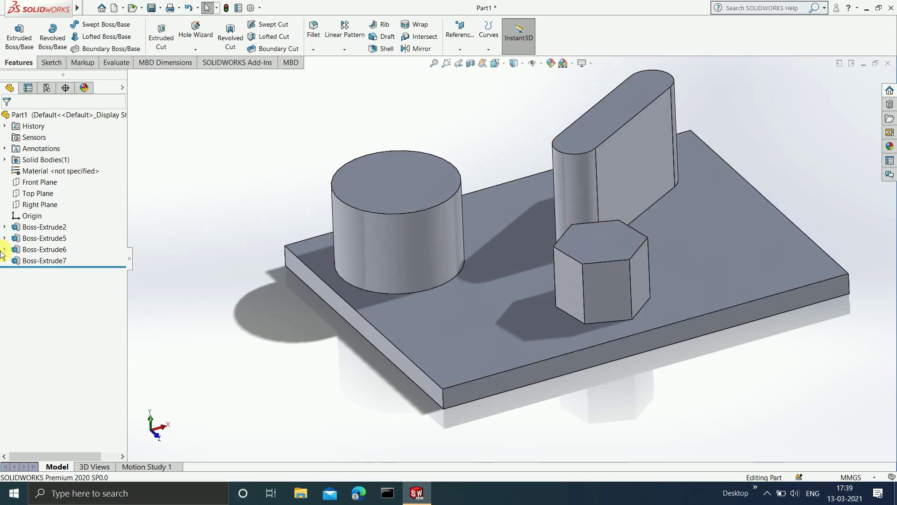
pyautogui.click(44, 227)
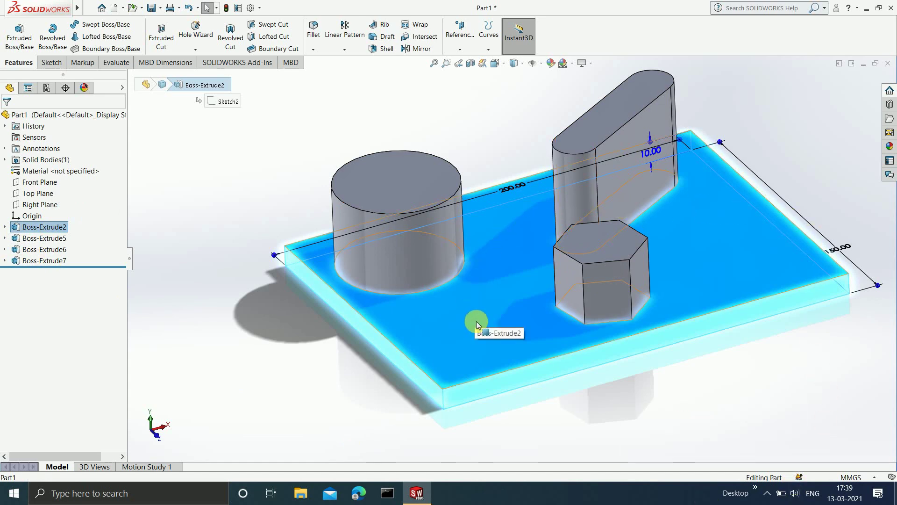
pyautogui.click(60, 240)
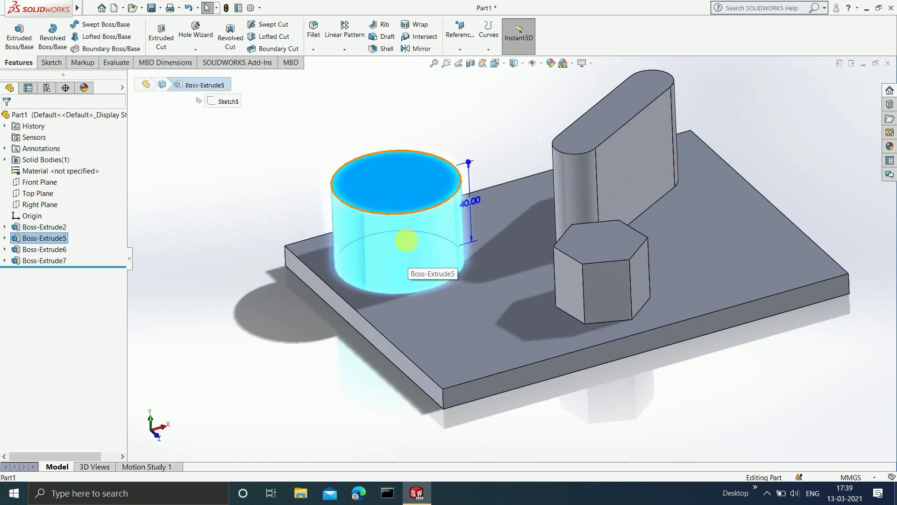
pyautogui.click(48, 254)
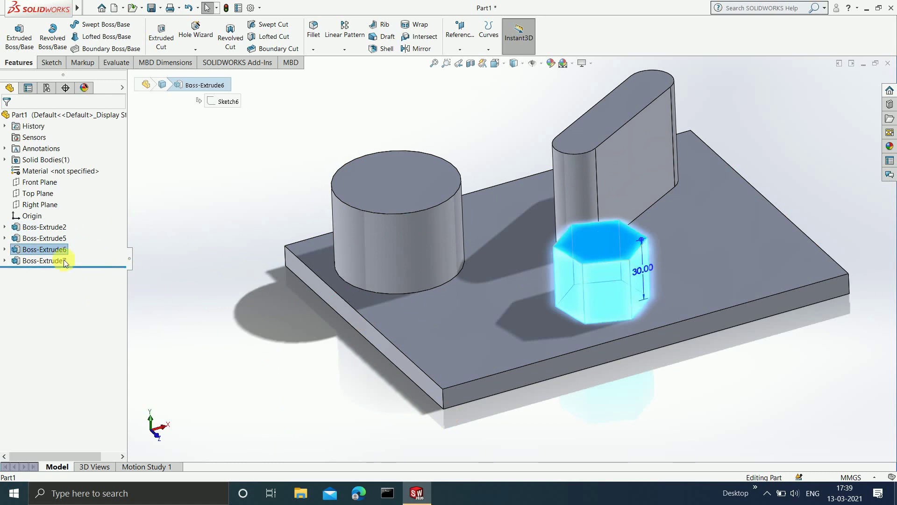
pyautogui.click(24, 261)
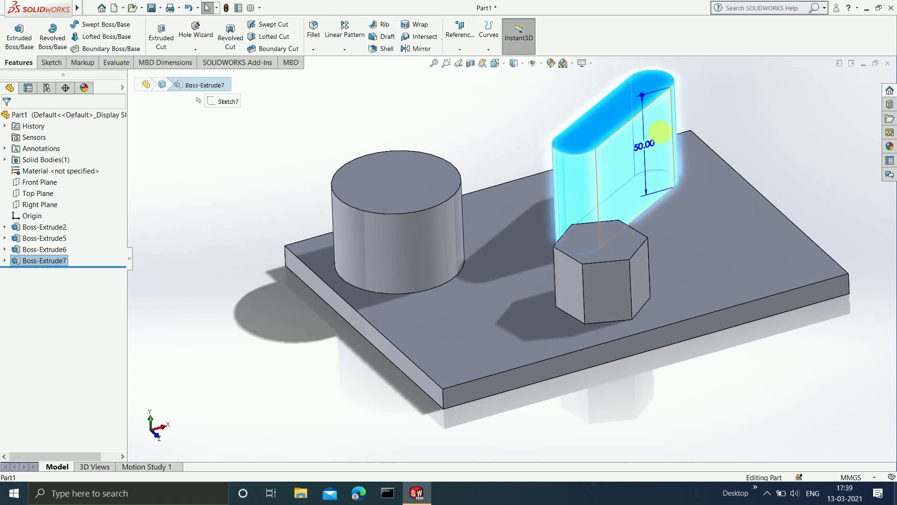
pyautogui.click(496, 138)
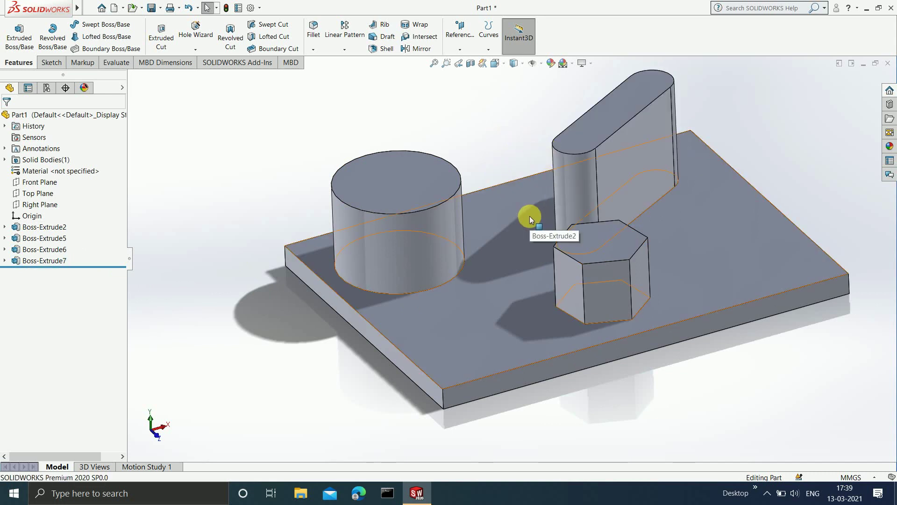
pyautogui.scroll(2, 529, 215)
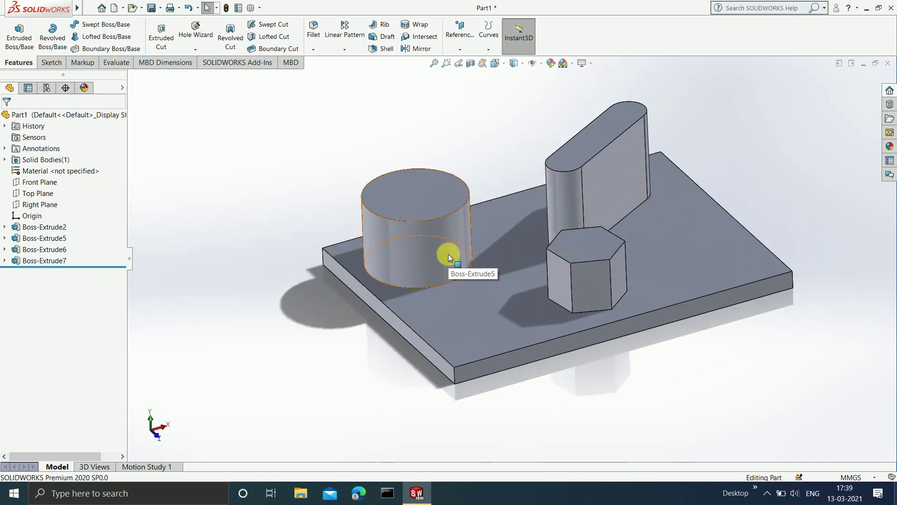
pyautogui.click(445, 230)
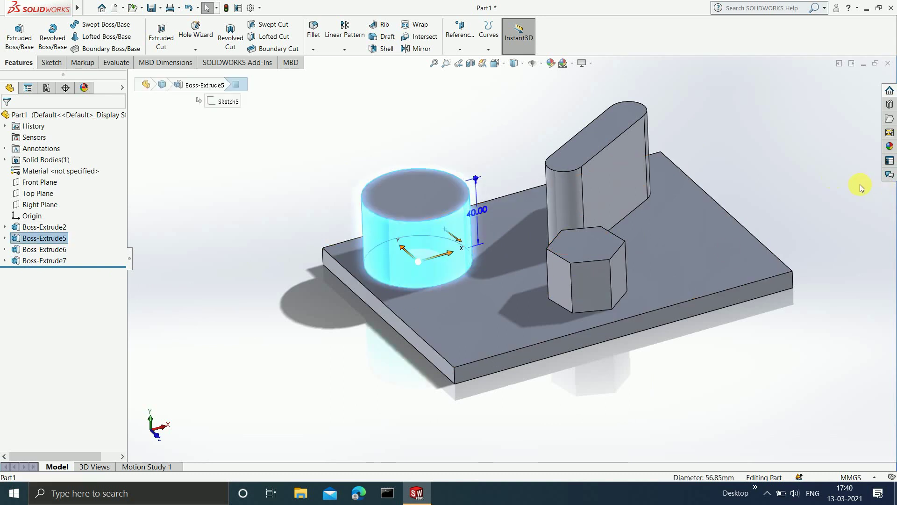
pyautogui.click(831, 175)
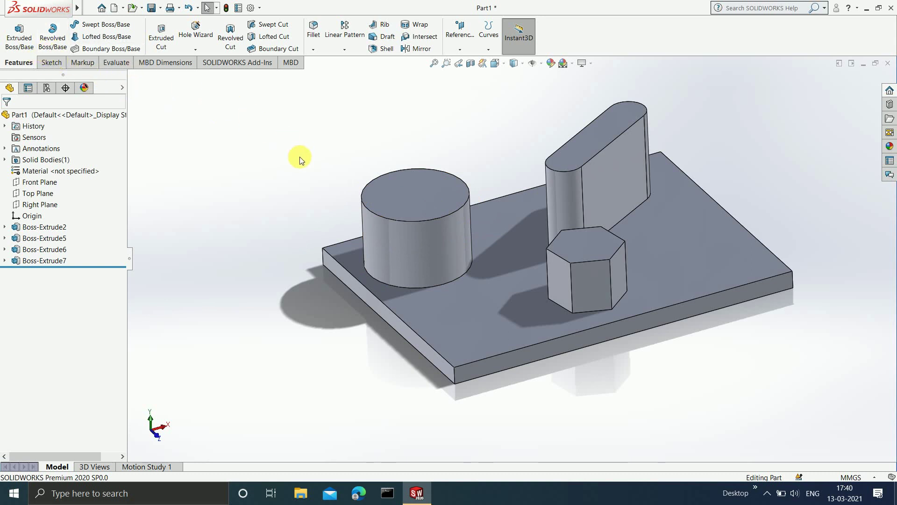
# Set up a Mirror of the cylinder (Boss-Extrude5) about the base plate's short side face nearest the cylinder
pyautogui.click(411, 49)
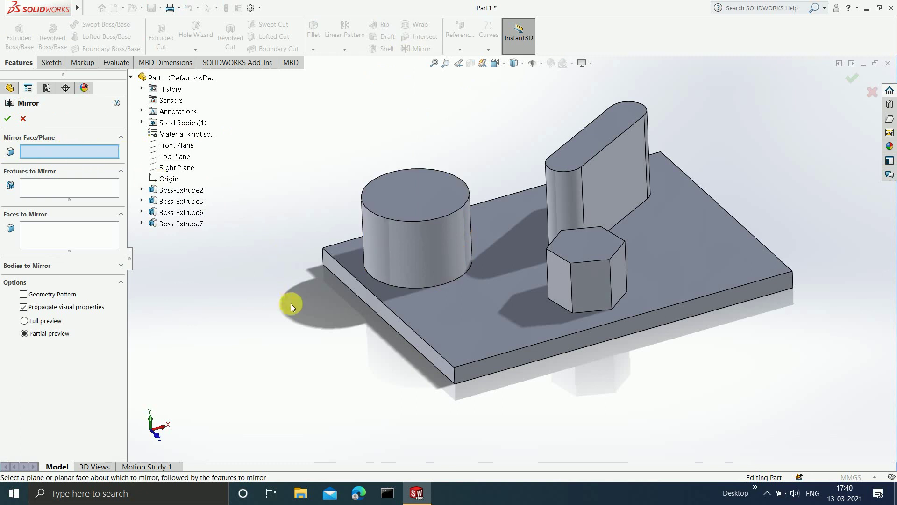
pyautogui.click(380, 308)
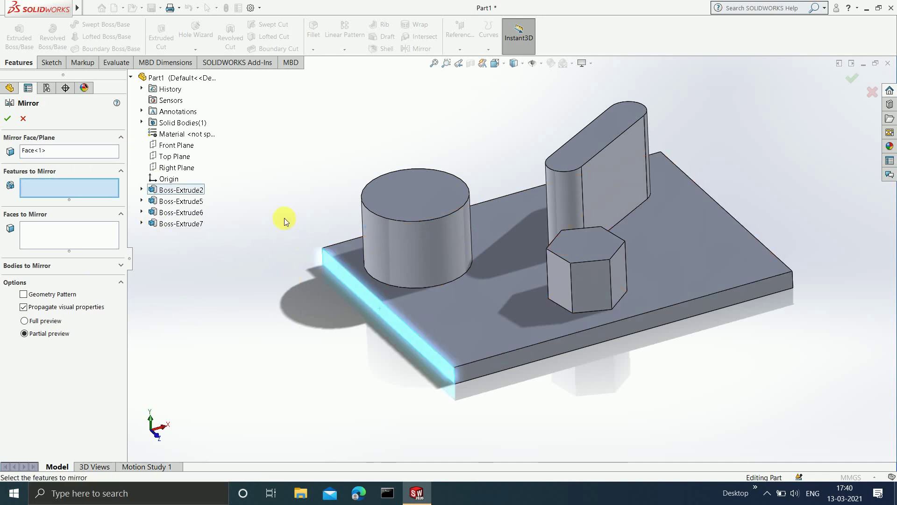
pyautogui.scroll(-1, 284, 218)
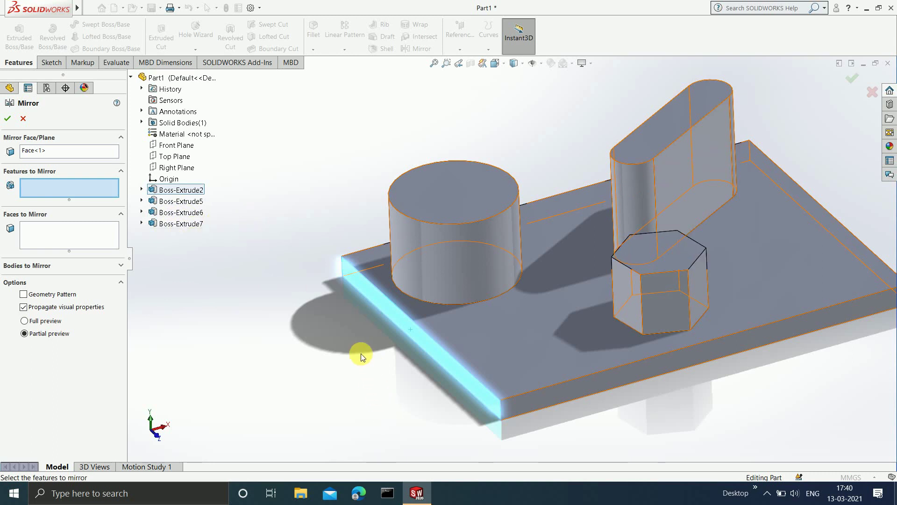
pyautogui.click(181, 201)
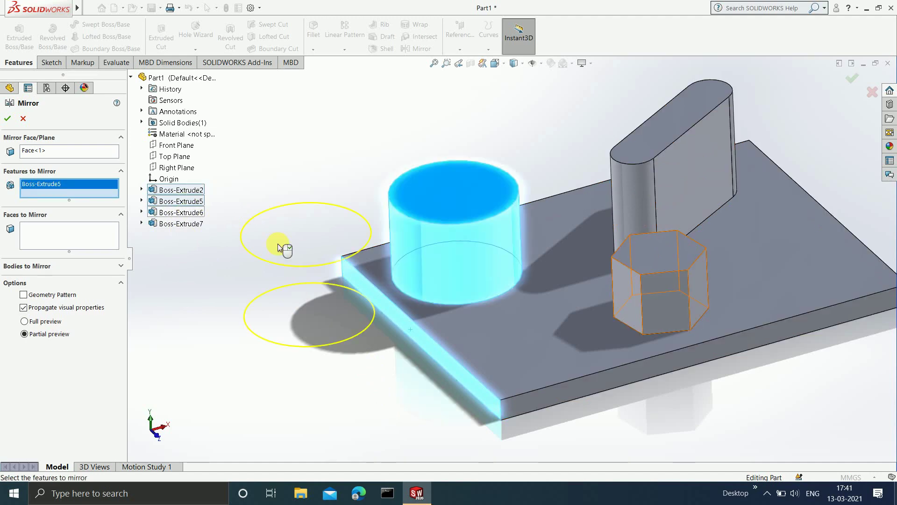
pyautogui.press('f')
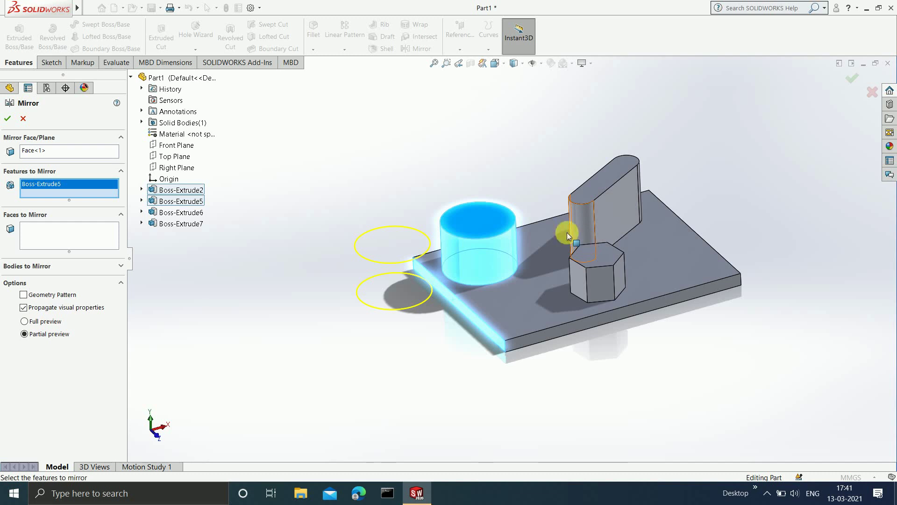
pyautogui.scroll(-3, 539, 224)
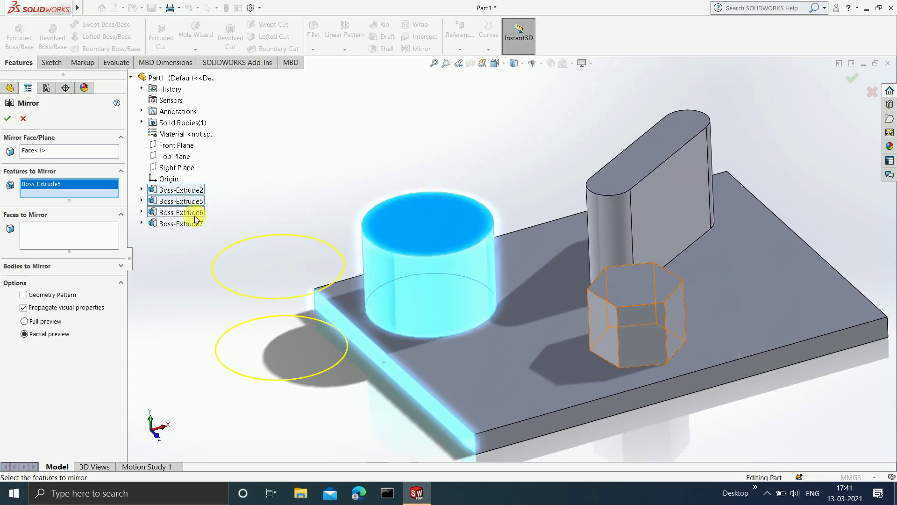
# Add the base plate (Boss-Extrude2) to the features to mirror and complete the Mirror feature
pyautogui.click(180, 190)
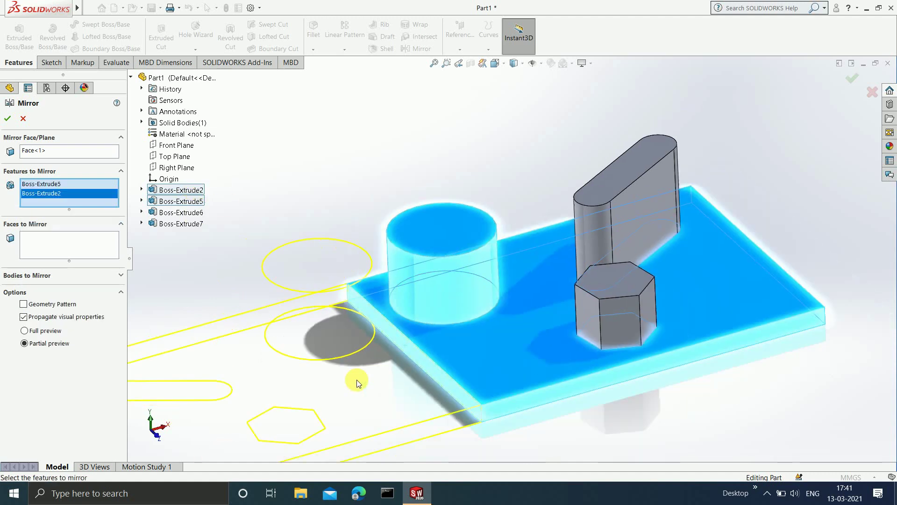
pyautogui.scroll(3, 357, 380)
pyautogui.scroll(-2, 371, 335)
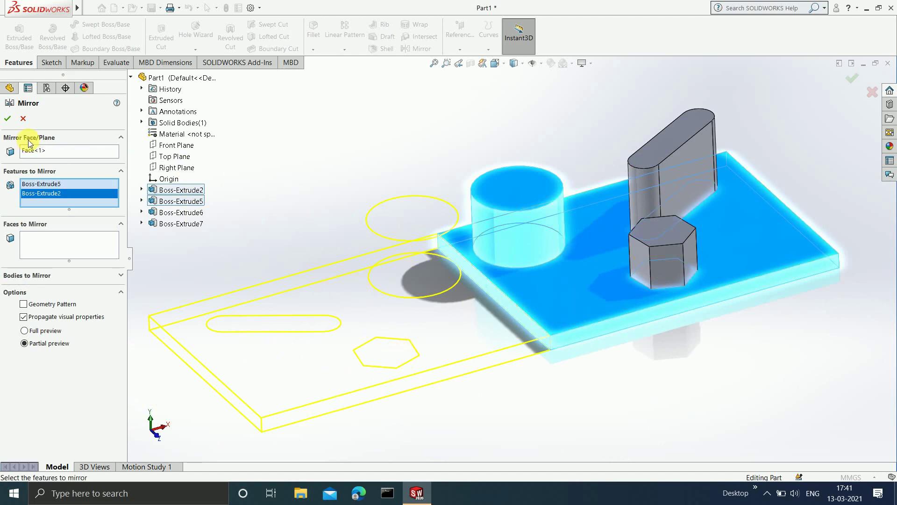
pyautogui.click(7, 118)
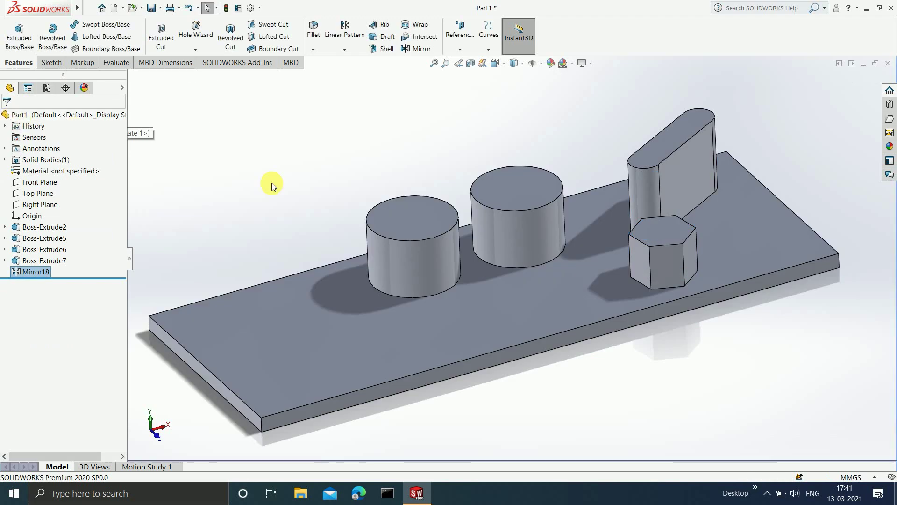
pyautogui.scroll(3, 405, 261)
pyautogui.scroll(-3, 409, 302)
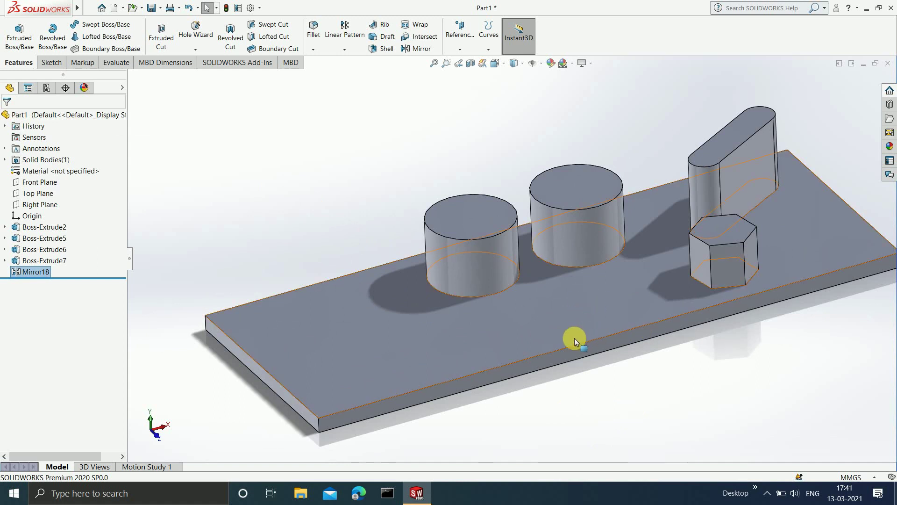
# Open the Mirror18 feature for editing and clear all of its features to mirror
pyautogui.moveTo(9, 24)
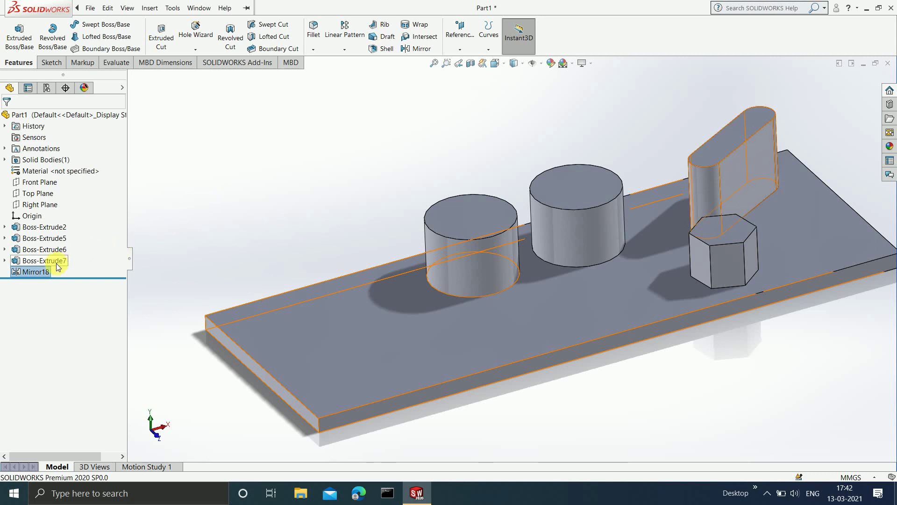
pyautogui.rightClick(39, 268)
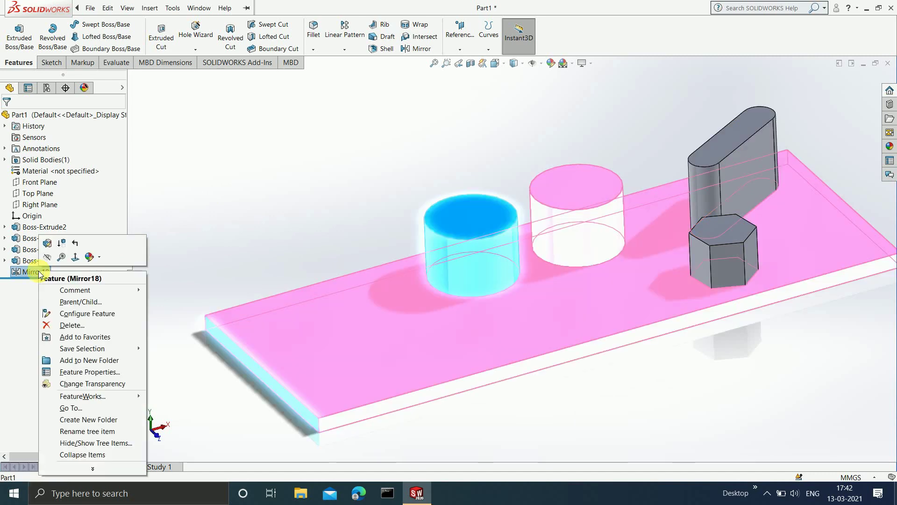
pyautogui.click(47, 243)
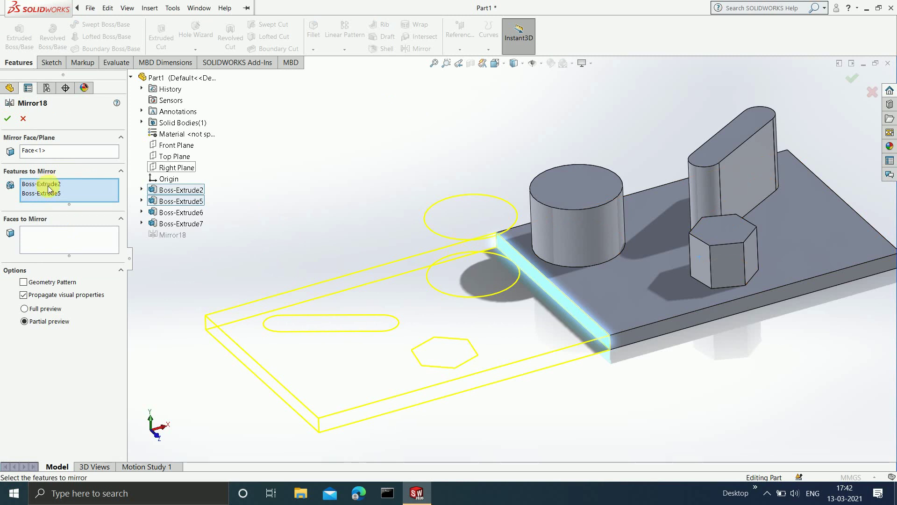
pyautogui.rightClick(59, 186)
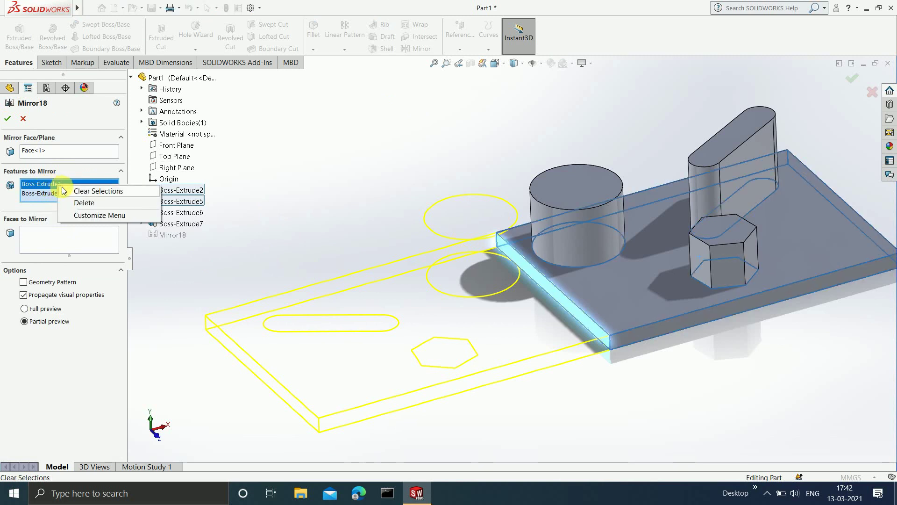
pyautogui.click(70, 191)
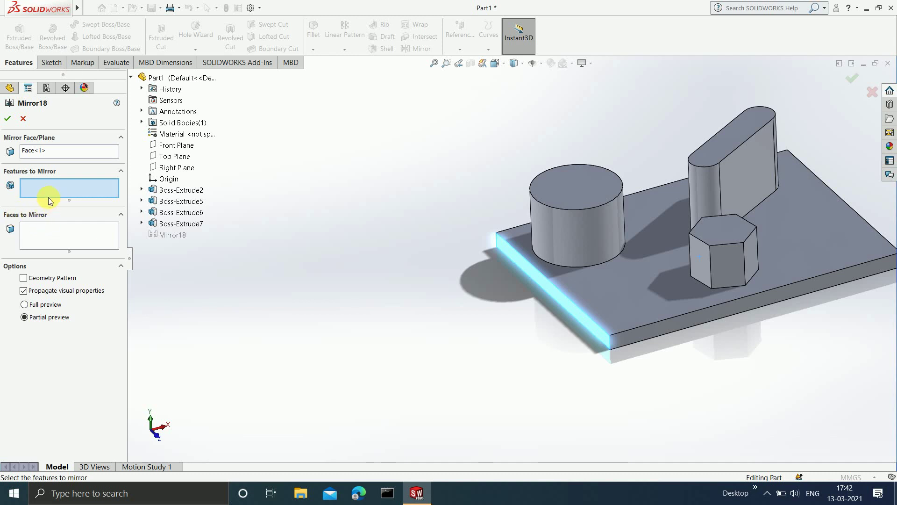
# Replace the mirror face of Mirror18 with the Front Plane
pyautogui.click(28, 231)
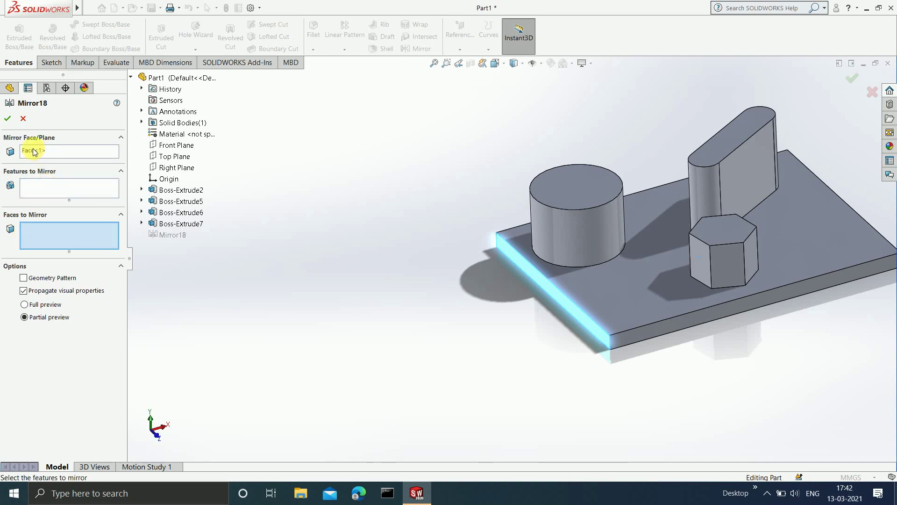
pyautogui.scroll(-2, 738, 205)
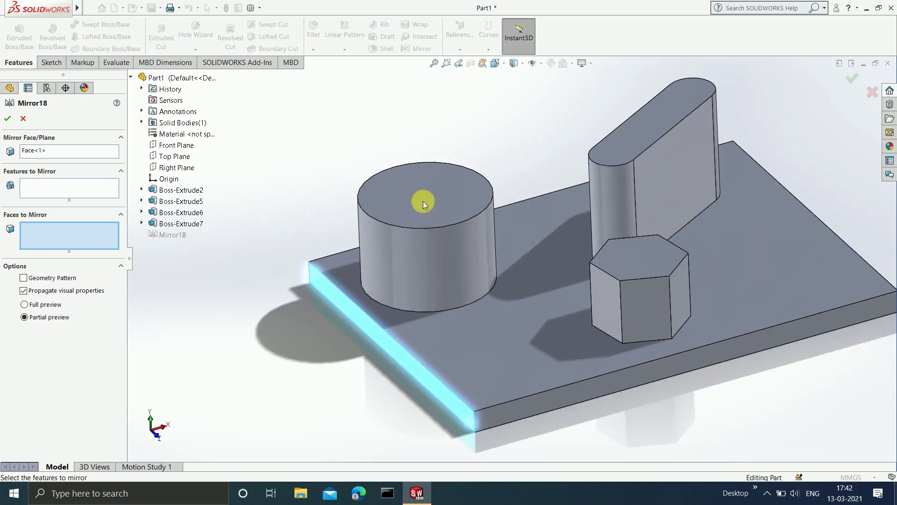
pyautogui.click(52, 150)
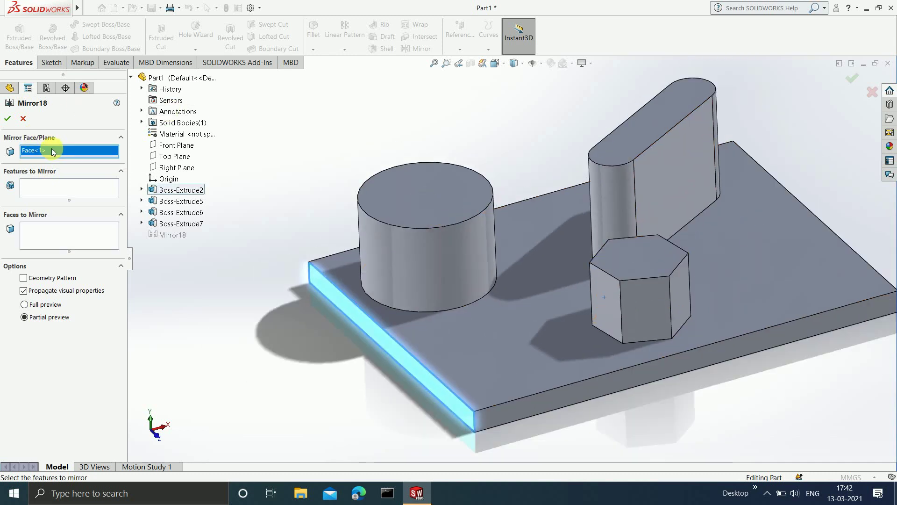
pyautogui.rightClick(52, 149)
pyautogui.click(78, 168)
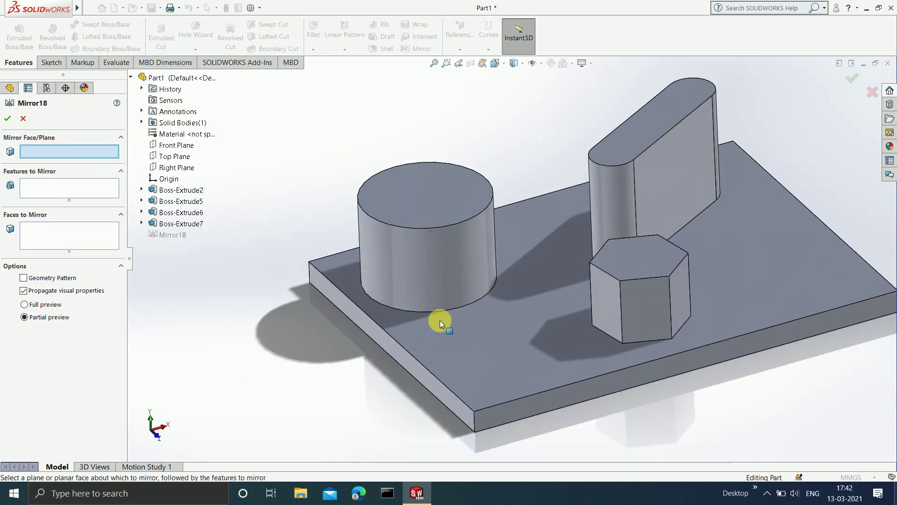
pyautogui.click(186, 148)
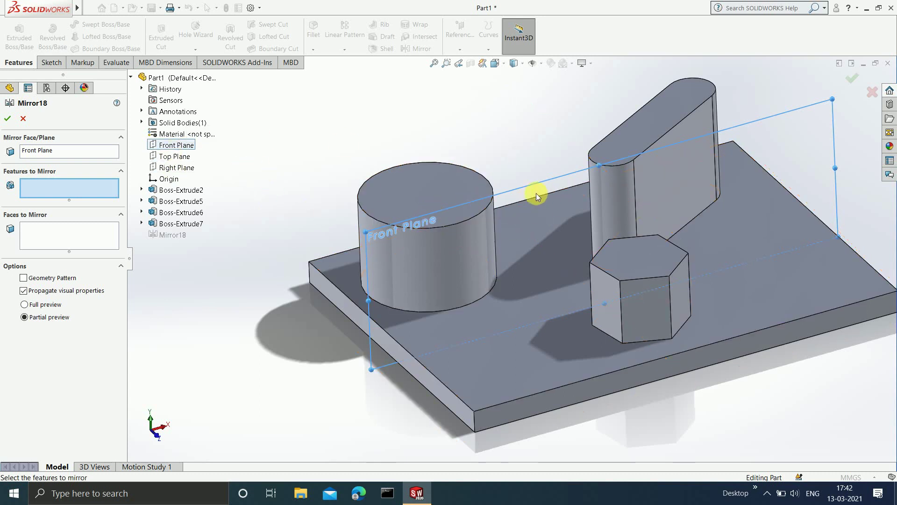
# Select the cylinder's curved side face as the face to mirror in Mirror18
pyautogui.click(28, 232)
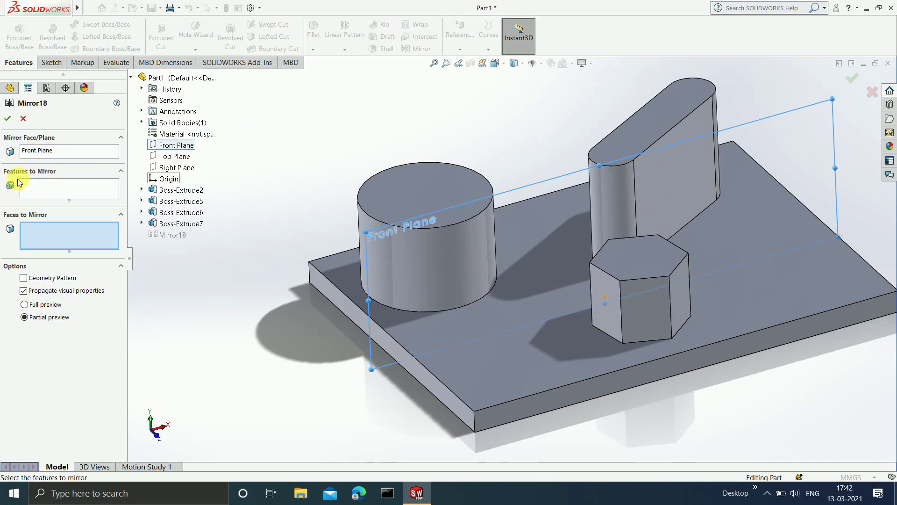
pyautogui.click(120, 172)
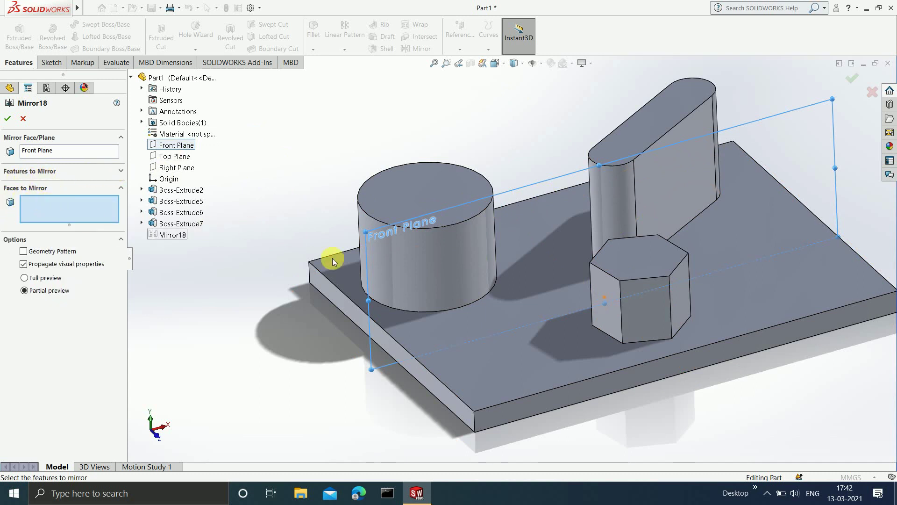
pyautogui.scroll(2, 400, 278)
pyautogui.scroll(1, 549, 263)
pyautogui.scroll(1, 574, 282)
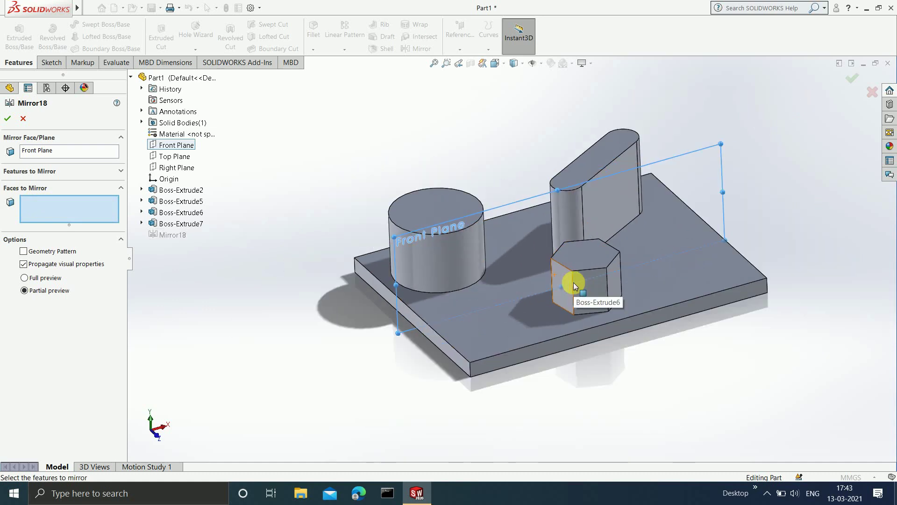
pyautogui.moveTo(573, 283); pyautogui.dragTo(551, 373, button='middle')
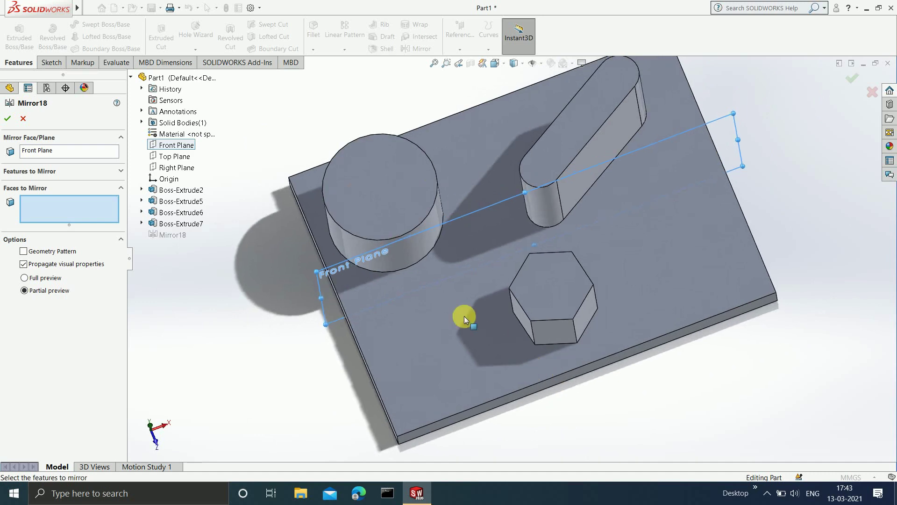
pyautogui.click(414, 260)
pyautogui.moveTo(424, 297); pyautogui.dragTo(450, 182, button='middle')
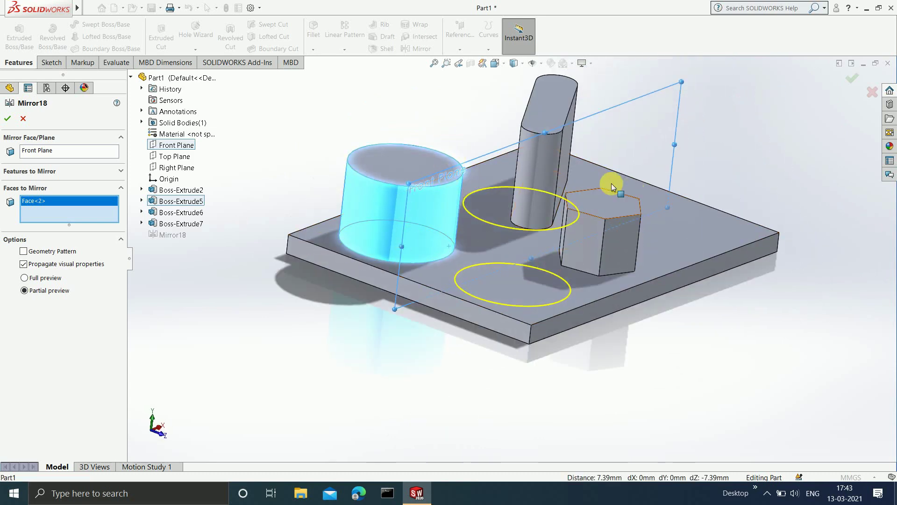
# Try adding a side face of the hexagonal boss to the faces to mirror and remove it from the selection
pyautogui.moveTo(625, 208); pyautogui.dragTo(567, 296, button='middle')
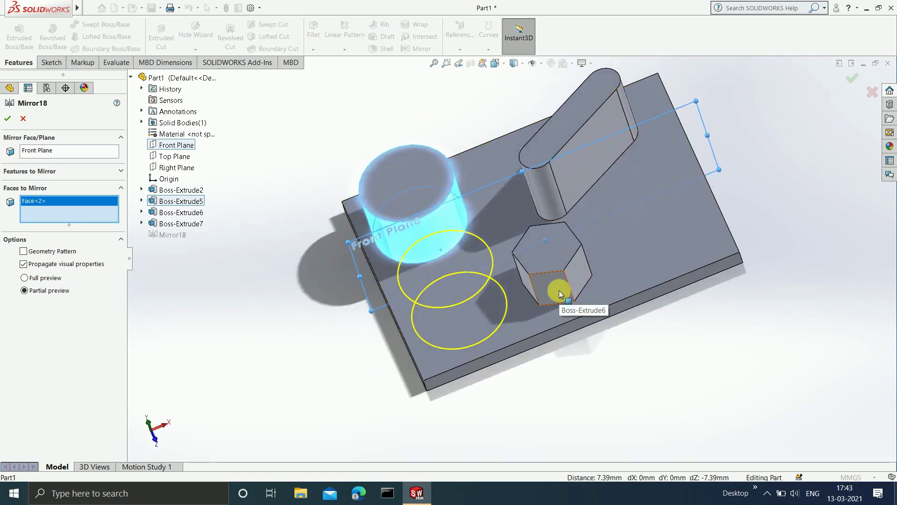
pyautogui.click(561, 293)
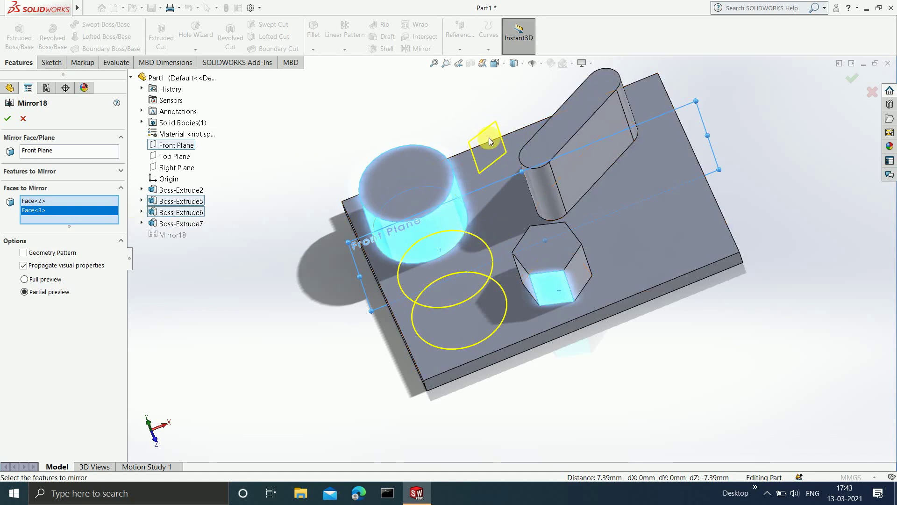
pyautogui.rightClick(101, 209)
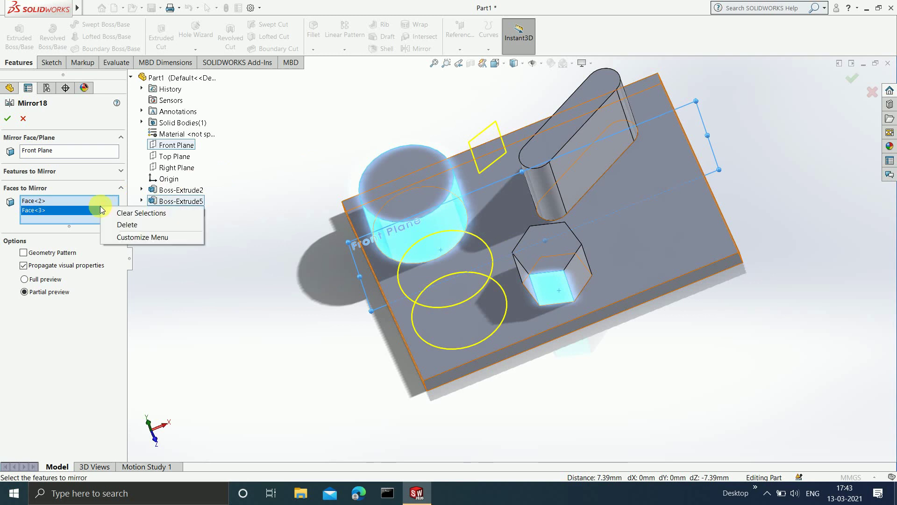
pyautogui.click(122, 226)
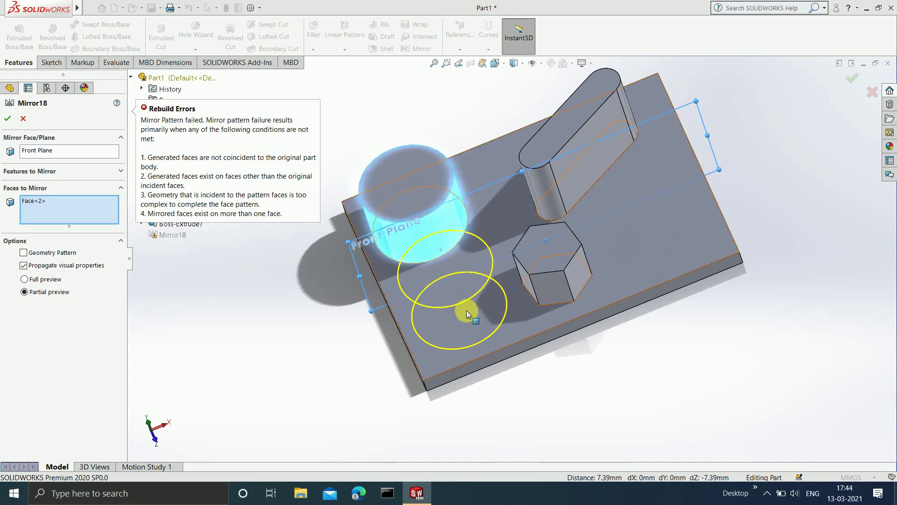
# Add the cylinder's top face to the faces to mirror and complete the Mirror18 edit
pyautogui.click(431, 185)
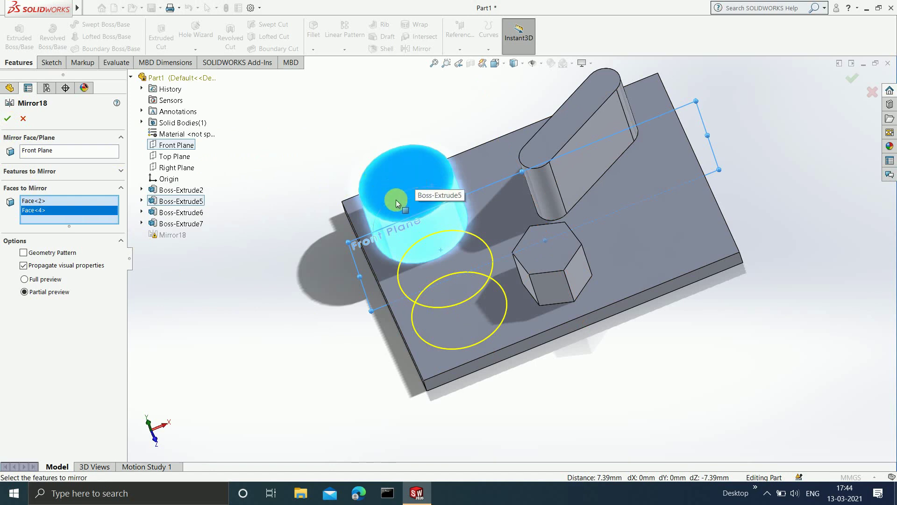
pyautogui.moveTo(444, 321); pyautogui.dragTo(442, 276, button='middle')
pyautogui.keyDown('ctrl'); pyautogui.moveTo(448, 220); pyautogui.dragTo(501, 252, button='middle'); pyautogui.keyUp('ctrl')
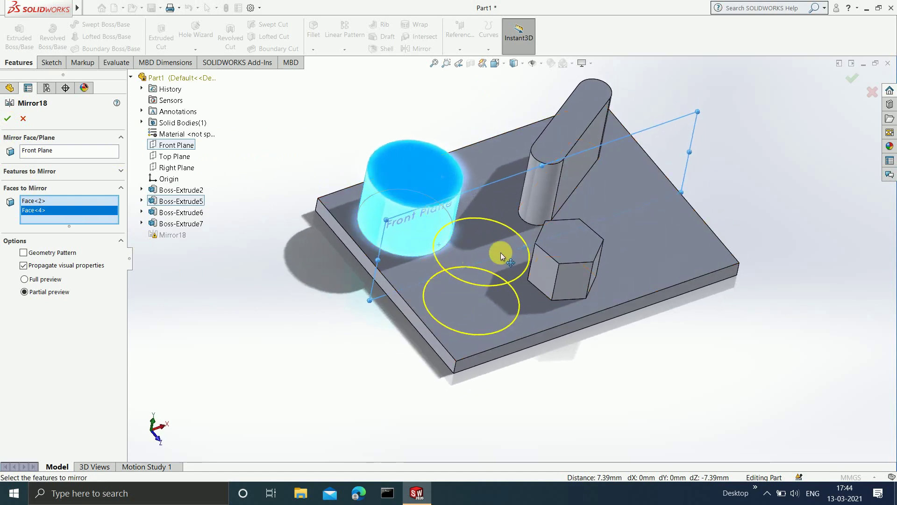
pyautogui.click(9, 119)
pyautogui.scroll(-3, 398, 221)
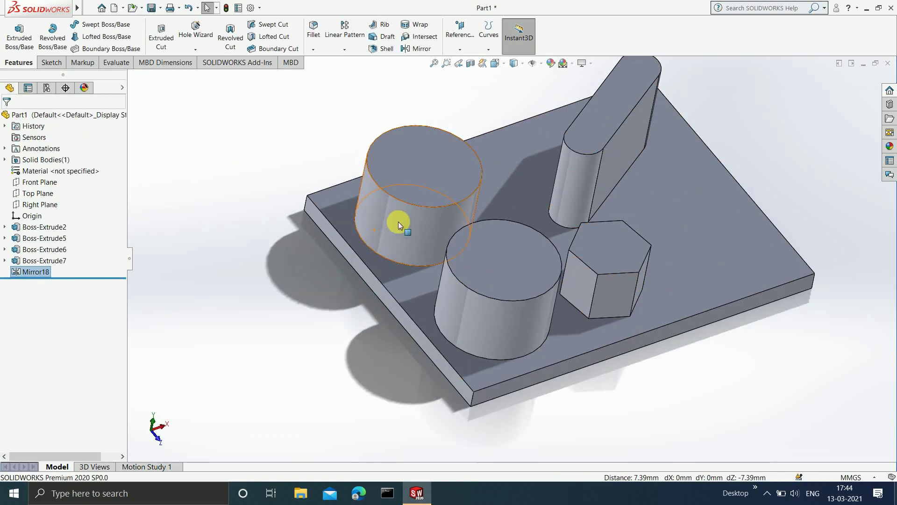
pyautogui.scroll(4, 475, 285)
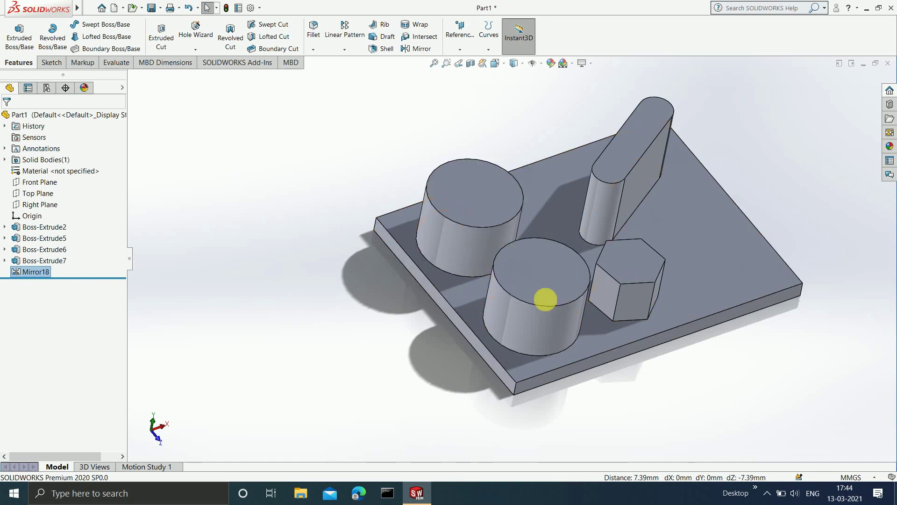
pyautogui.scroll(-1, 547, 288)
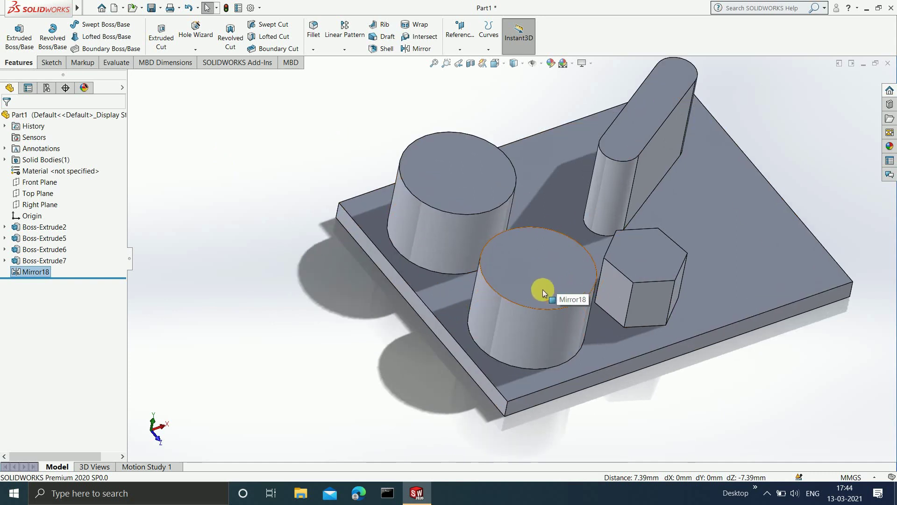
# Delete the Mirror18 feature from the part
pyautogui.rightClick(529, 278)
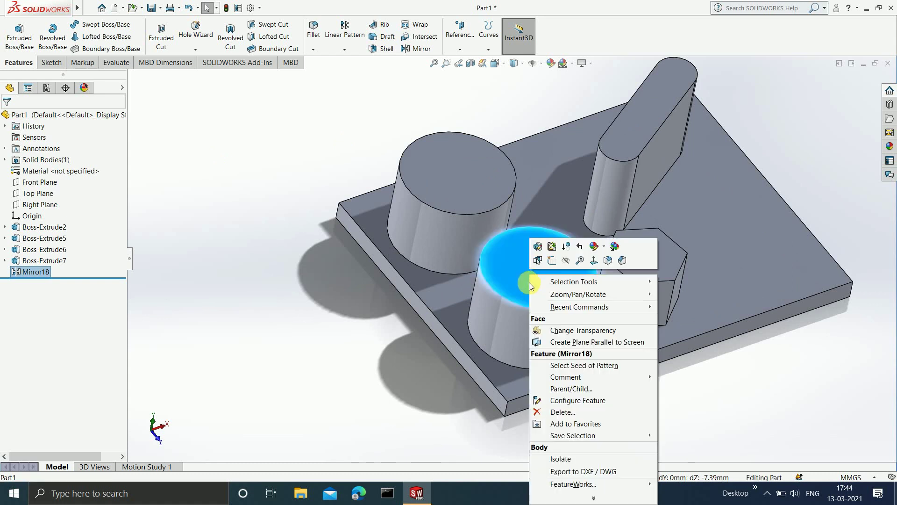
pyautogui.click(287, 296)
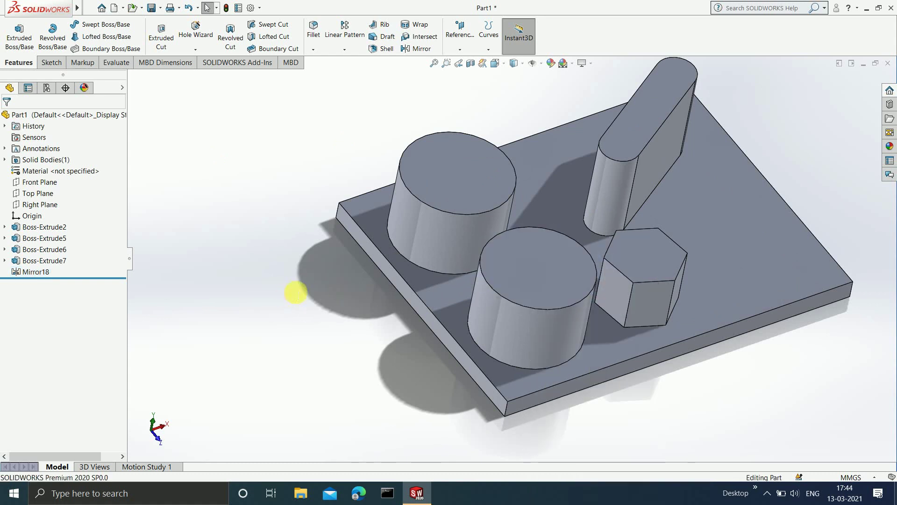
pyautogui.rightClick(37, 271)
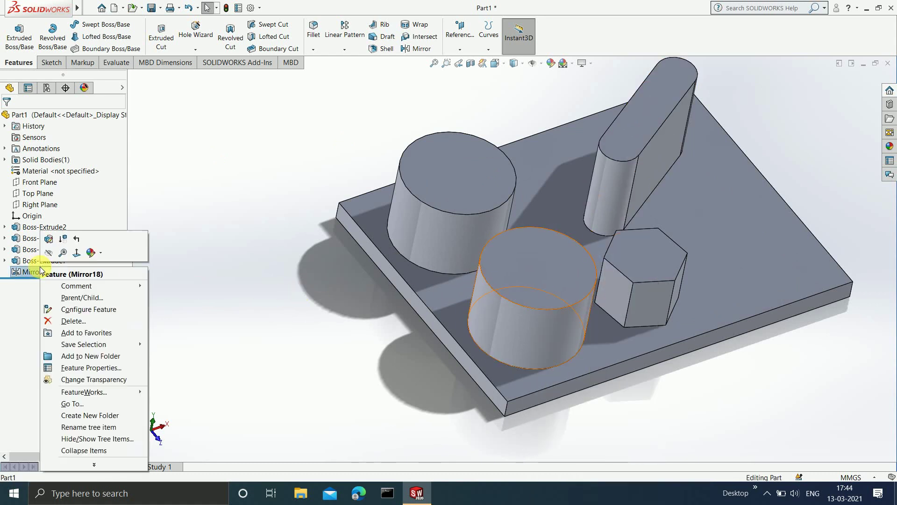
pyautogui.click(63, 321)
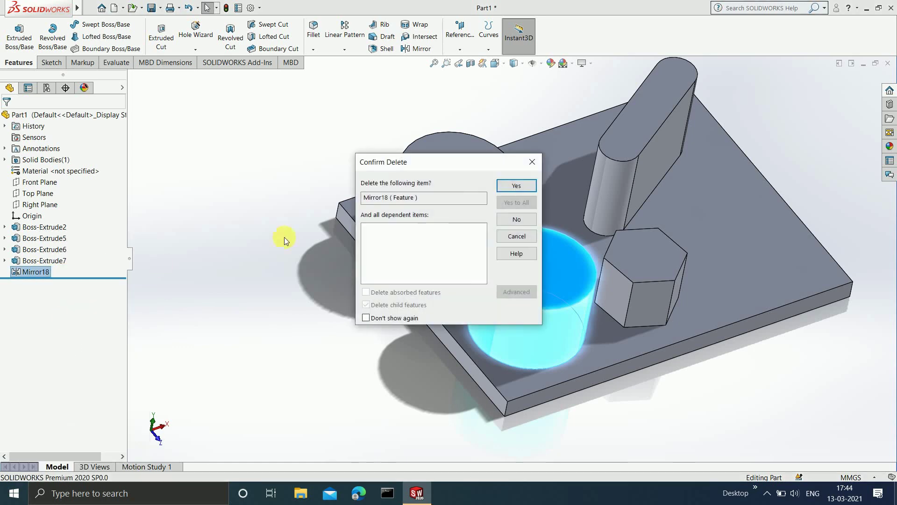
pyautogui.click(517, 187)
pyautogui.press('f')
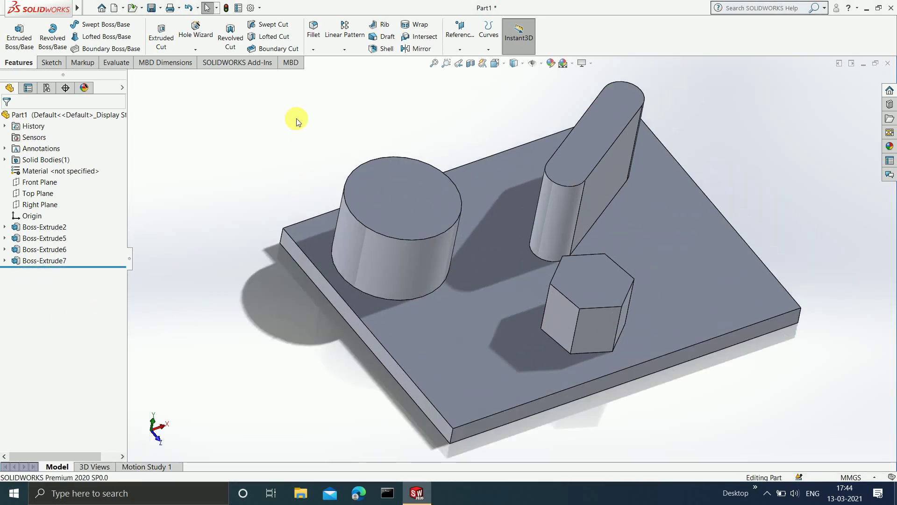
# Start a new Mirror feature about the base plate's short side face nearest the cylinder
pyautogui.click(410, 48)
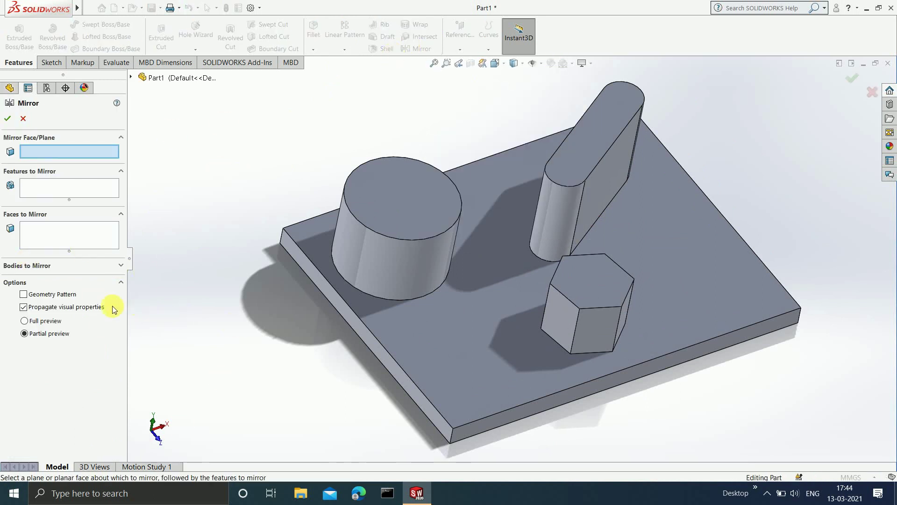
pyautogui.click(121, 171)
pyautogui.click(120, 188)
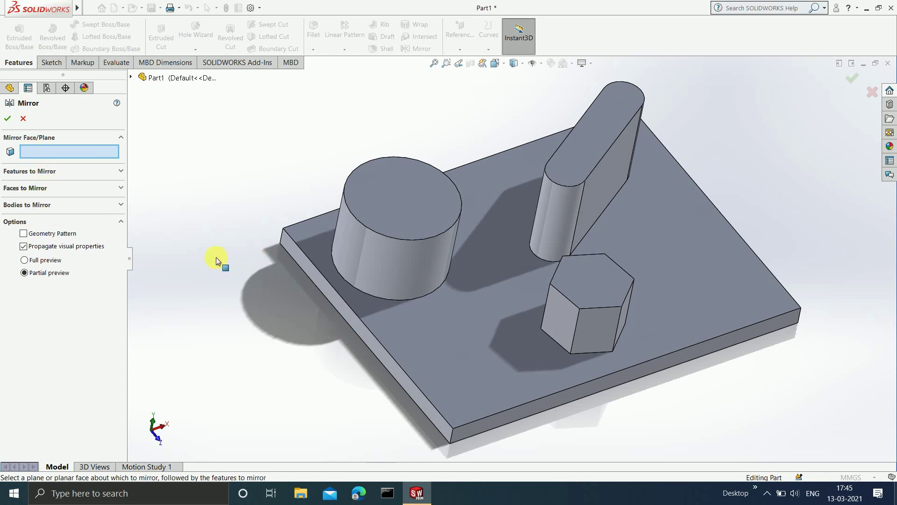
pyautogui.click(345, 319)
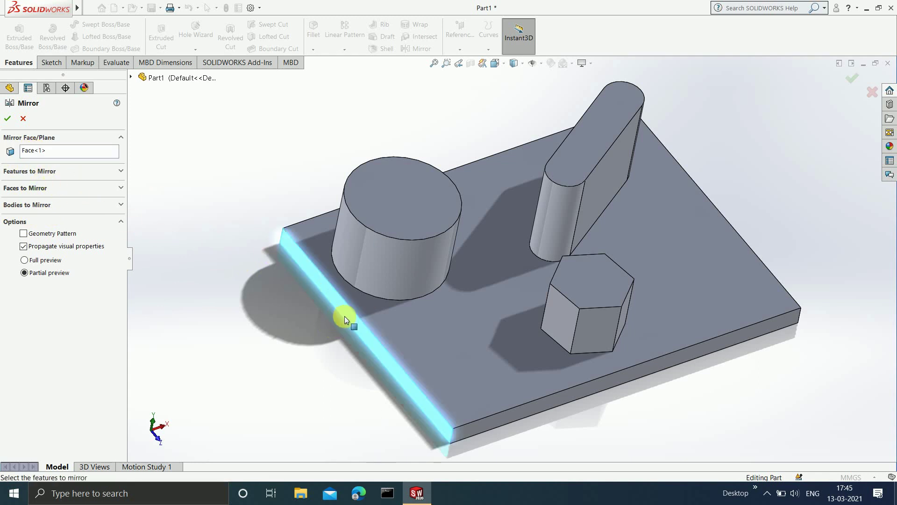
# Choose the whole solid body as the body to mirror and complete the Mirror feature
pyautogui.click(58, 204)
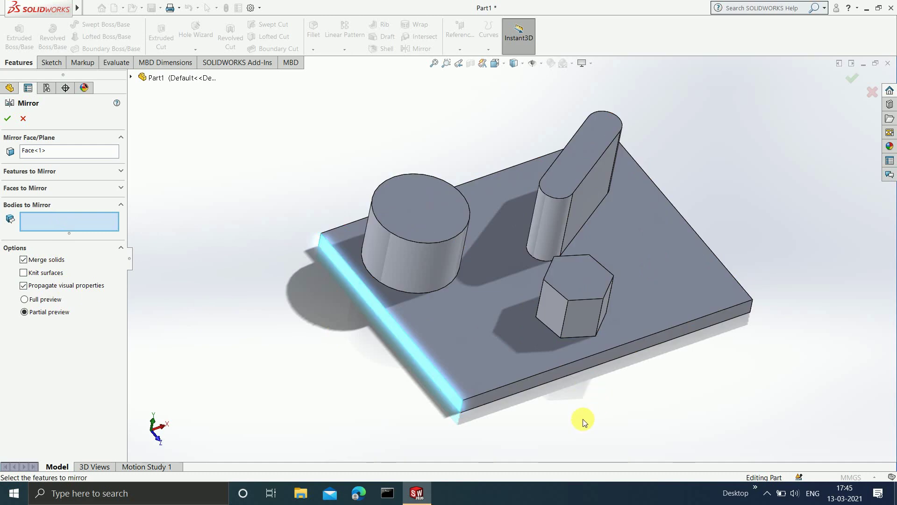
pyautogui.click(510, 337)
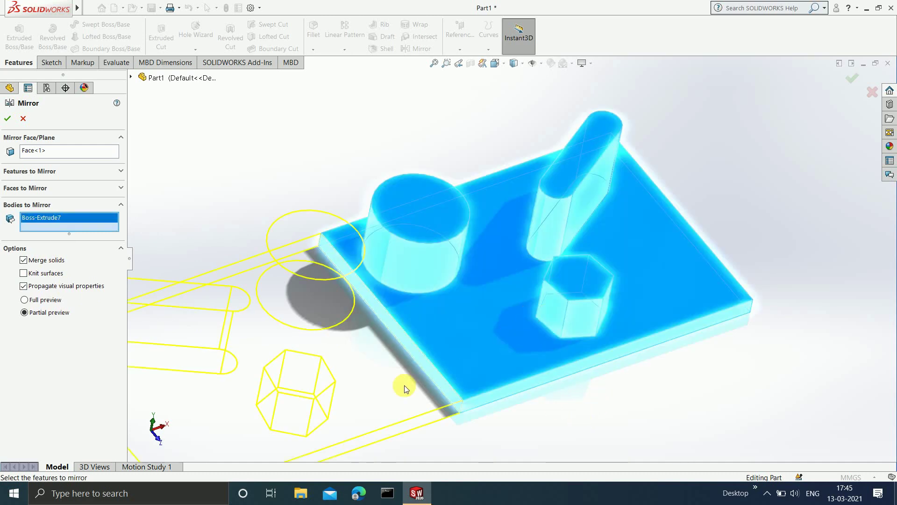
pyautogui.scroll(3, 327, 343)
pyautogui.moveTo(327, 343); pyautogui.dragTo(395, 294, button='middle')
pyautogui.scroll(-5, 431, 335)
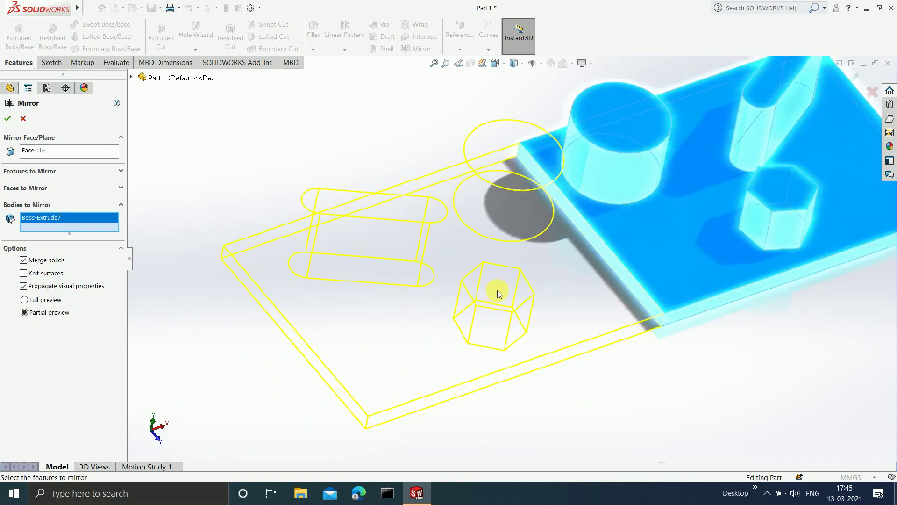
pyautogui.scroll(2, 579, 251)
pyautogui.scroll(-2, 565, 244)
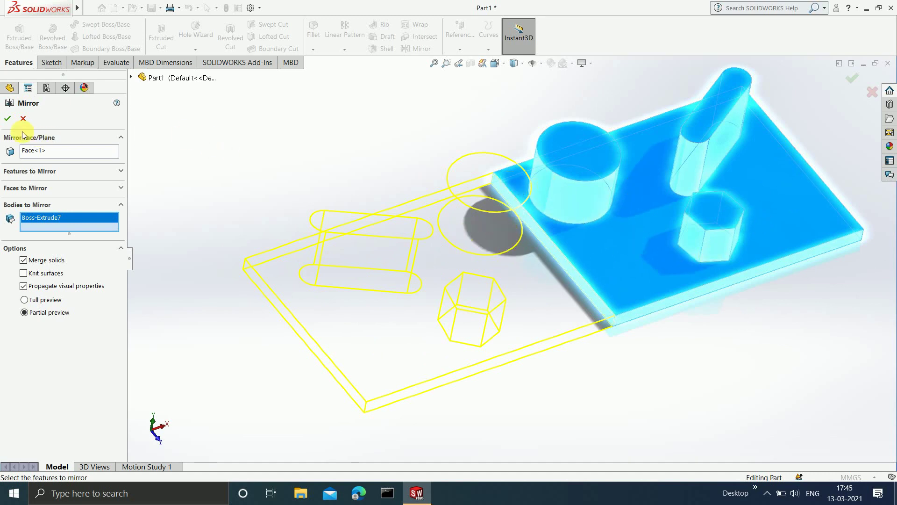
pyautogui.click(8, 119)
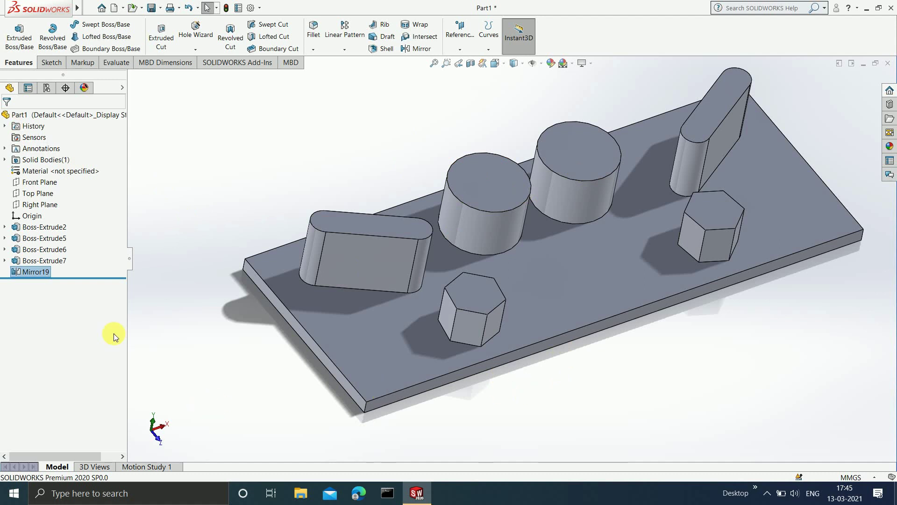
# Delete the body mirror feature (Mirror19) from the part
pyautogui.rightClick(34, 273)
pyautogui.click(53, 322)
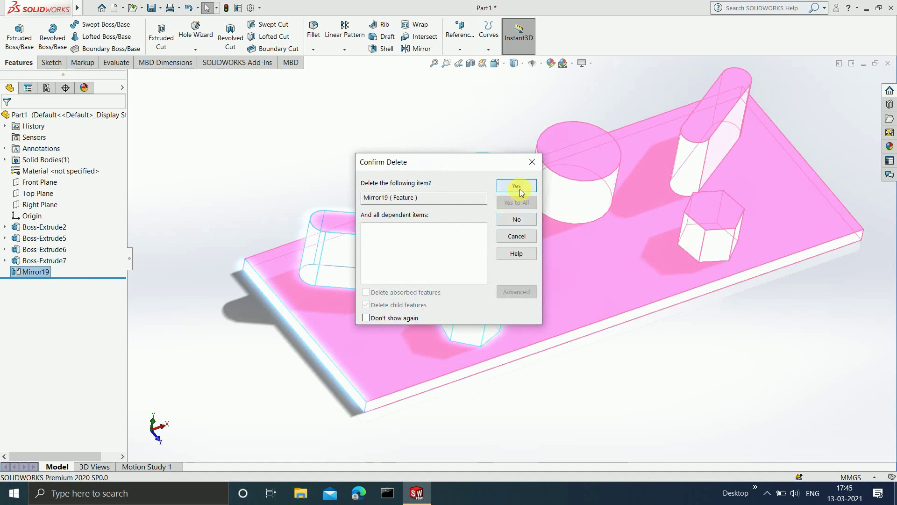
pyautogui.click(521, 191)
# Apply a blue color appearance from the standard swatches to the cylinder's curved side face
pyautogui.scroll(-5, 697, 178)
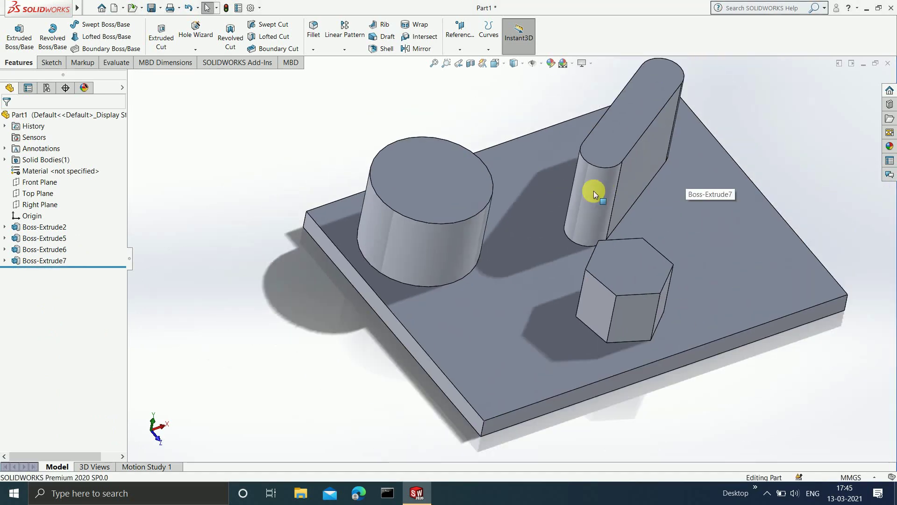
pyautogui.click(471, 240)
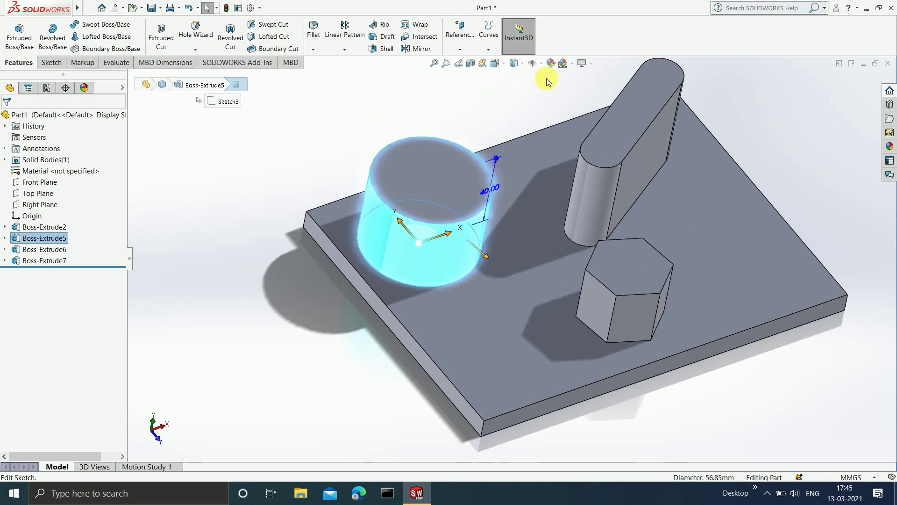
pyautogui.click(551, 64)
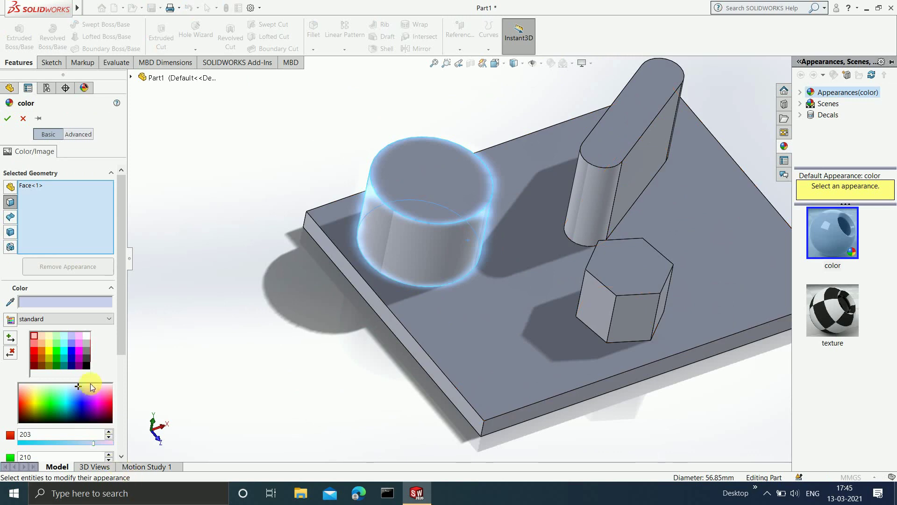
pyautogui.click(73, 350)
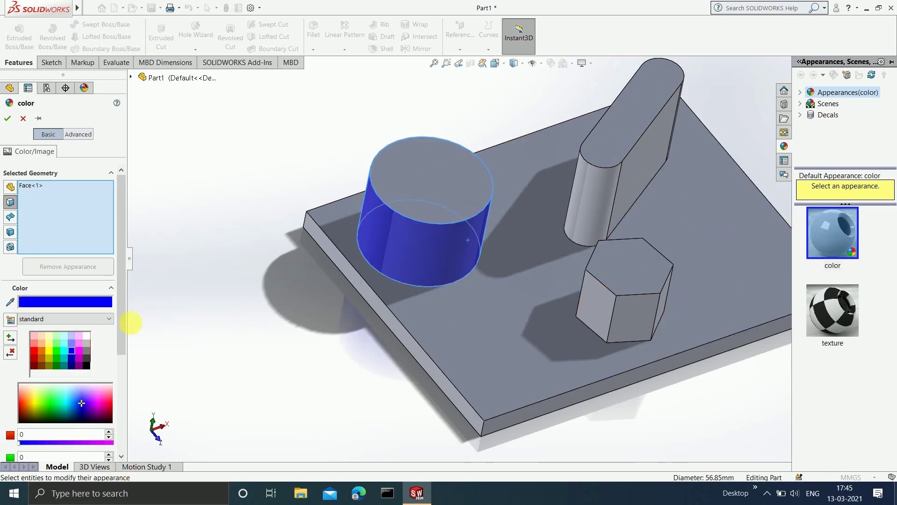
pyautogui.click(8, 120)
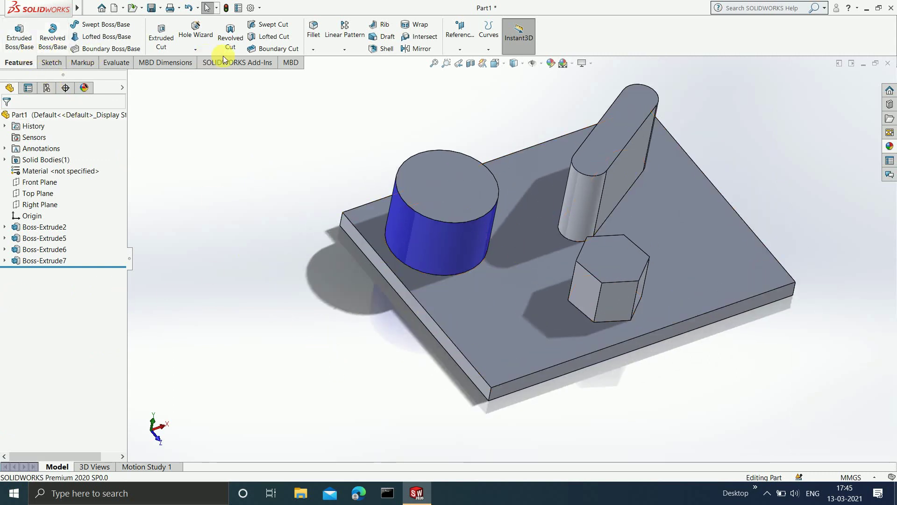
# Mirror the blue-sided cylinder boss feature about the Front Plane, with visual properties propagated and partial preview
pyautogui.click(431, 49)
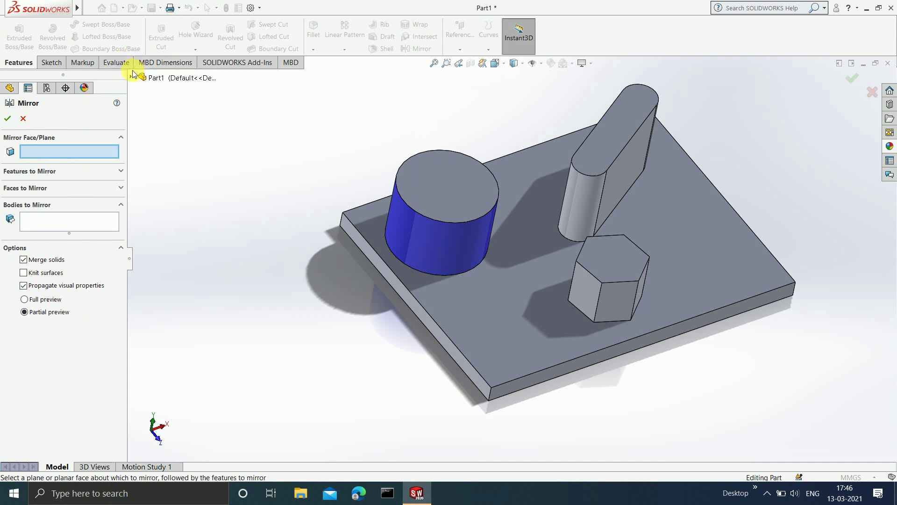
pyautogui.click(131, 77)
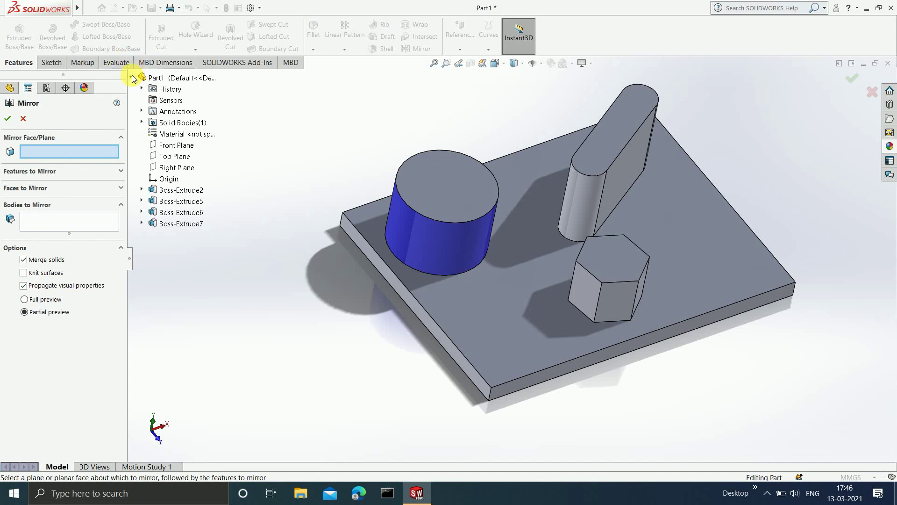
pyautogui.click(176, 145)
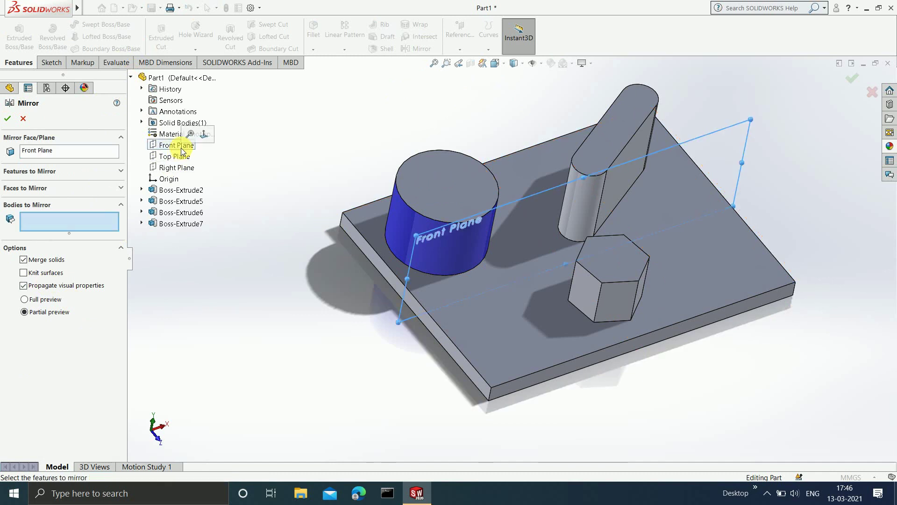
pyautogui.click(116, 172)
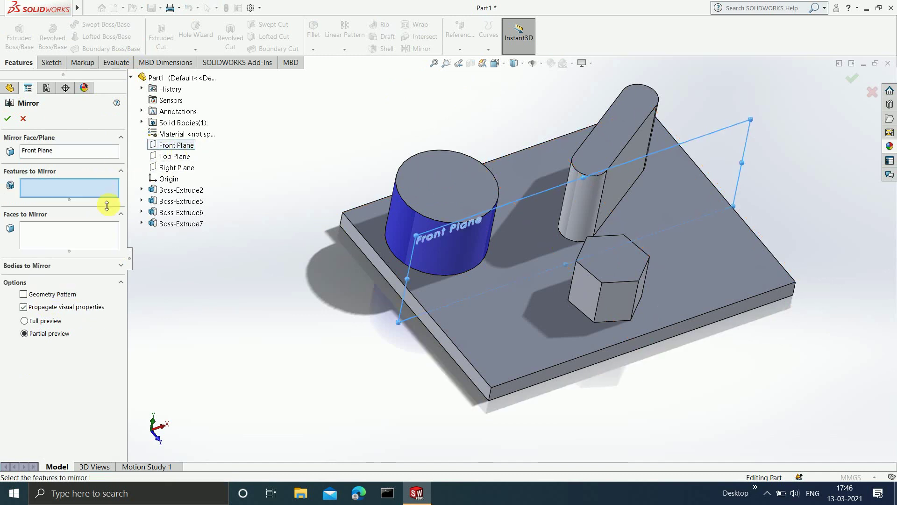
pyautogui.click(420, 209)
pyautogui.scroll(2, 467, 312)
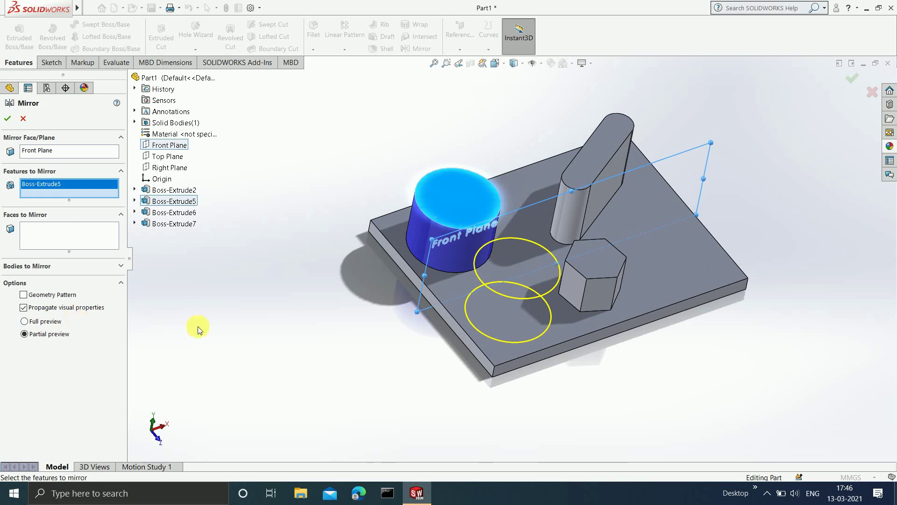
pyautogui.scroll(-3, 515, 252)
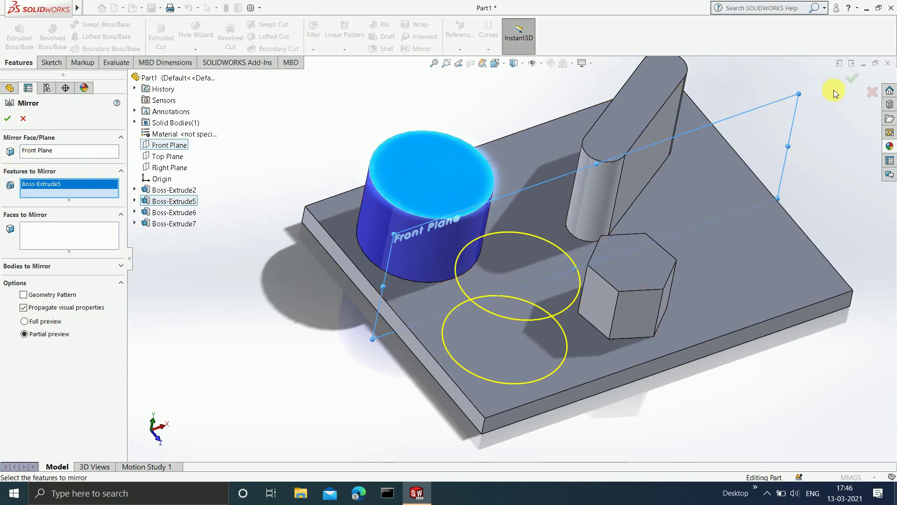
pyautogui.click(855, 82)
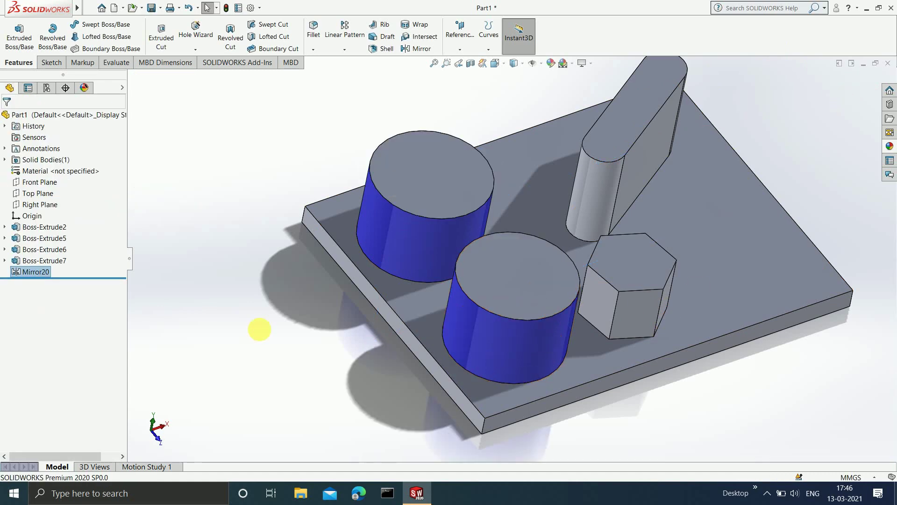
# Edit the cylinder's mirror feature to turn off propagation of visual properties
pyautogui.rightClick(26, 272)
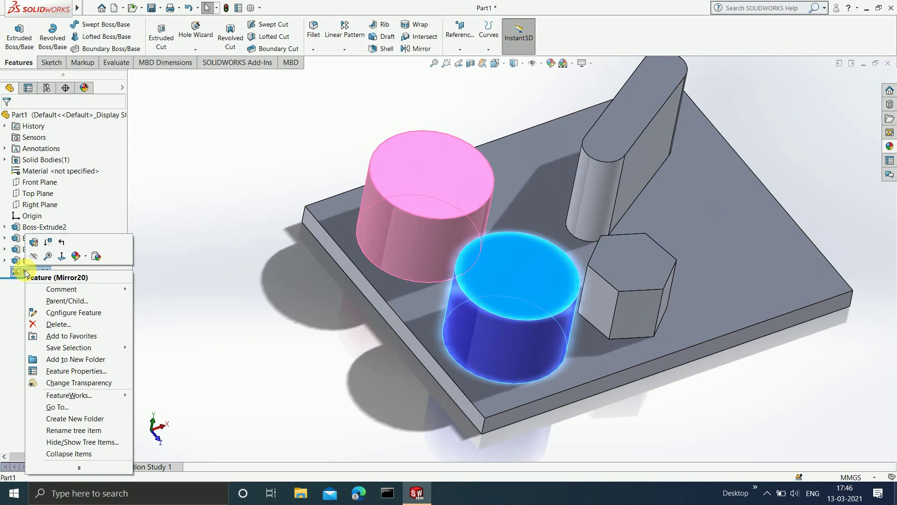
pyautogui.click(33, 243)
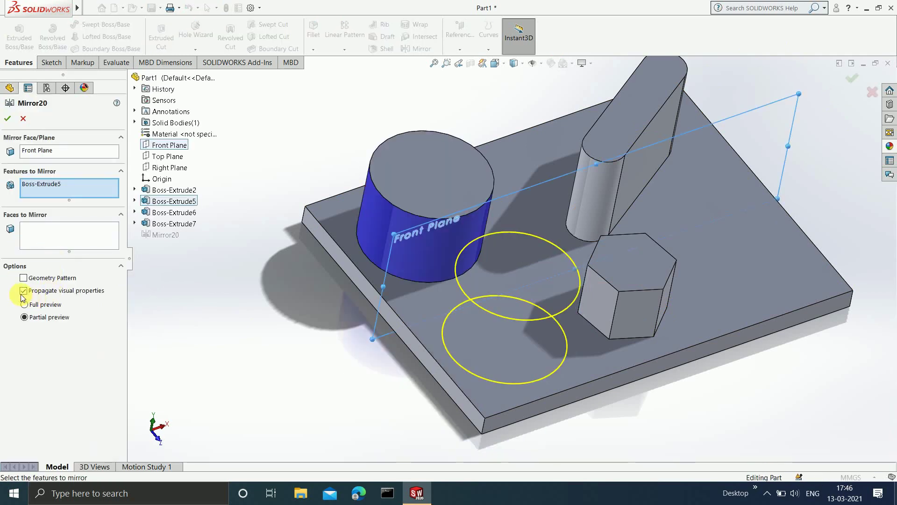
pyautogui.click(24, 291)
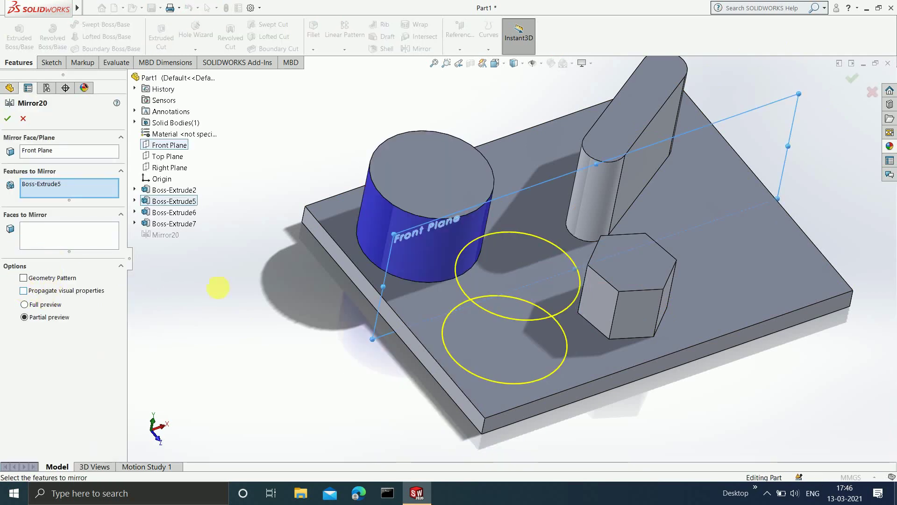
pyautogui.click(8, 119)
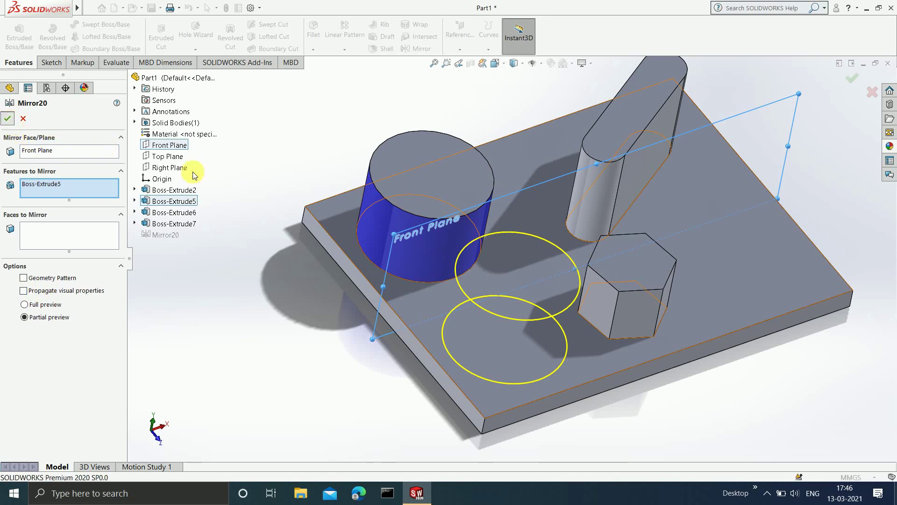
pyautogui.press('f')
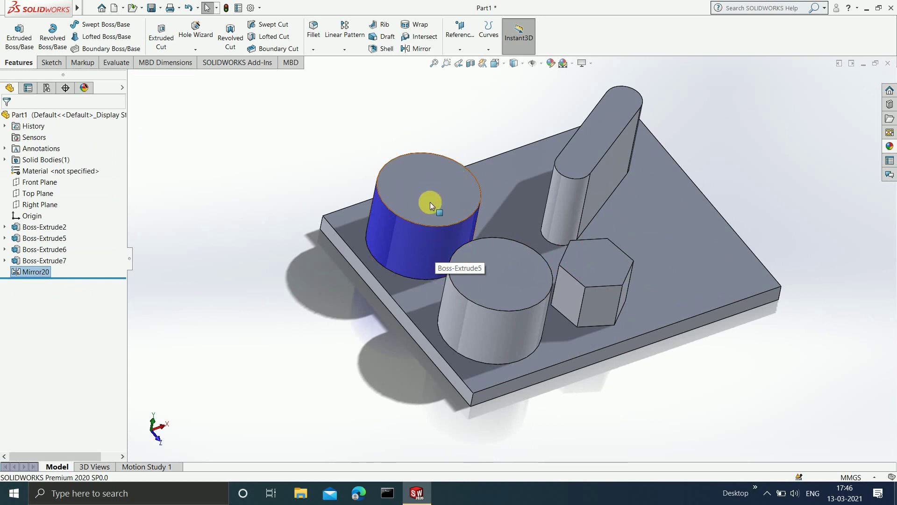
# Edit the cylinder's mirror feature again and switch its preview from partial to full
pyautogui.rightClick(34, 273)
pyautogui.click(43, 241)
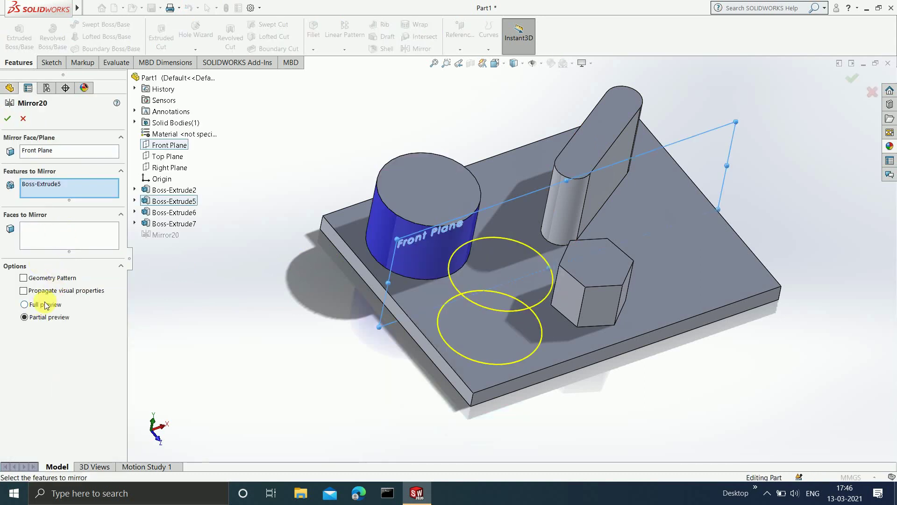
pyautogui.click(45, 304)
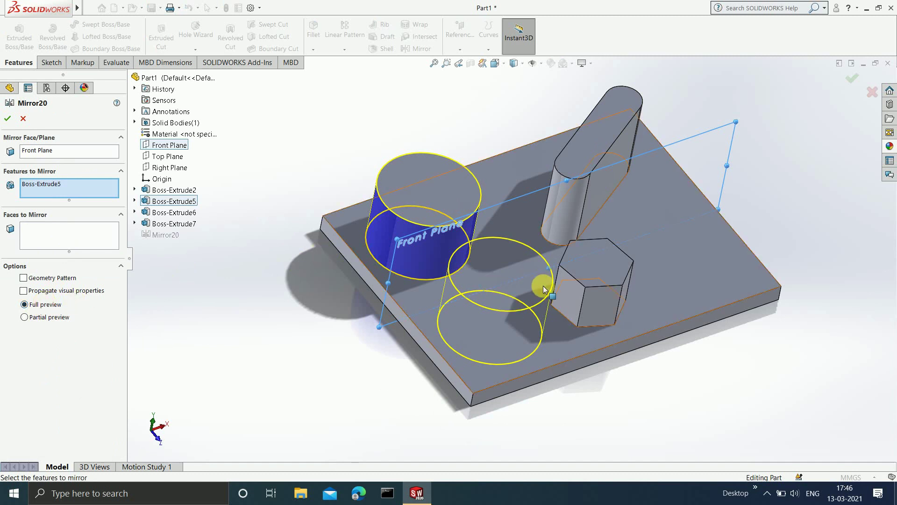
pyautogui.scroll(1, 547, 286)
pyautogui.scroll(-2, 548, 287)
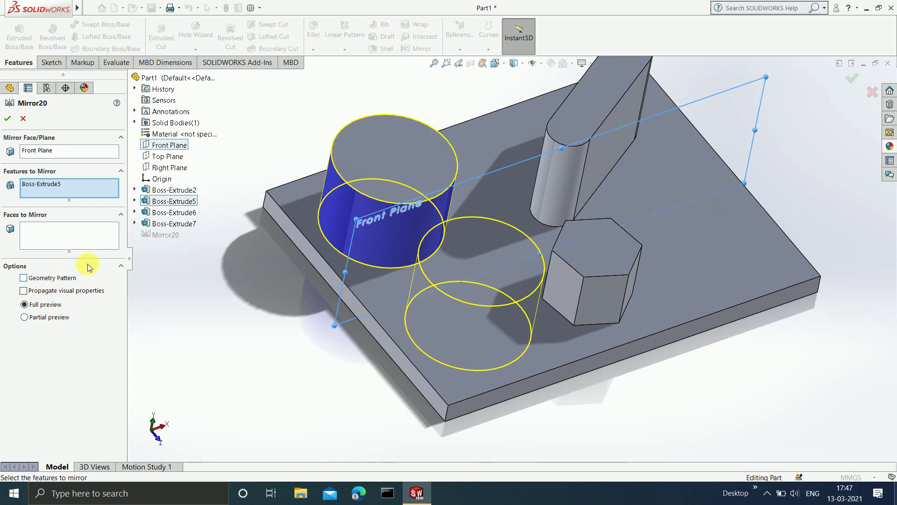
pyautogui.click(8, 119)
pyautogui.press('f')
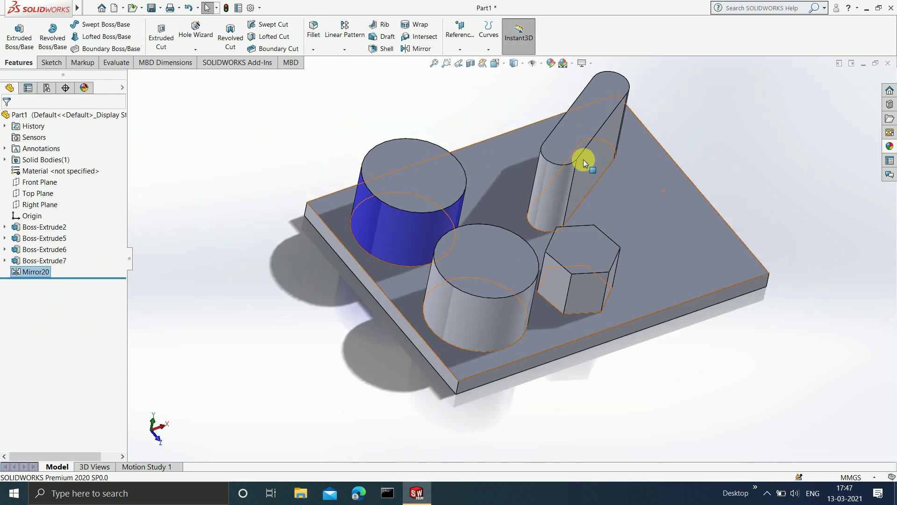
pyautogui.scroll(3, 447, 304)
pyautogui.scroll(-2, 505, 259)
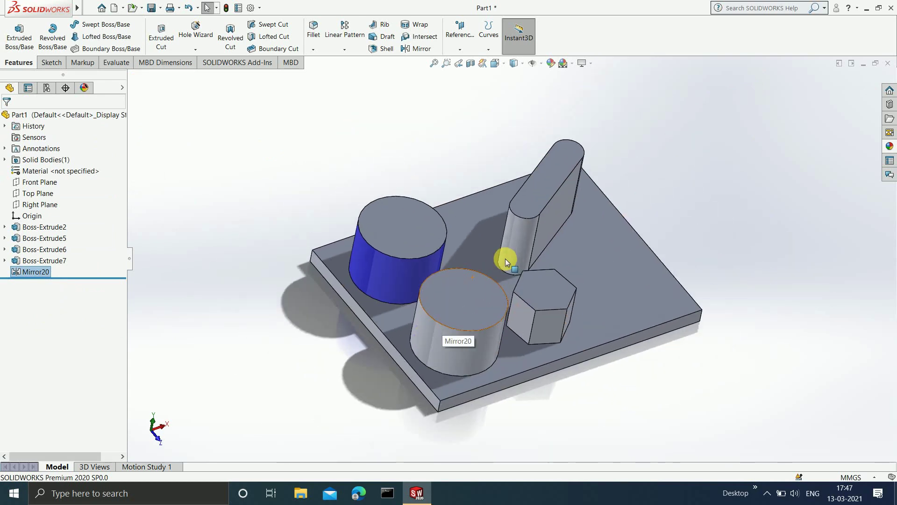
pyautogui.scroll(-3, 502, 263)
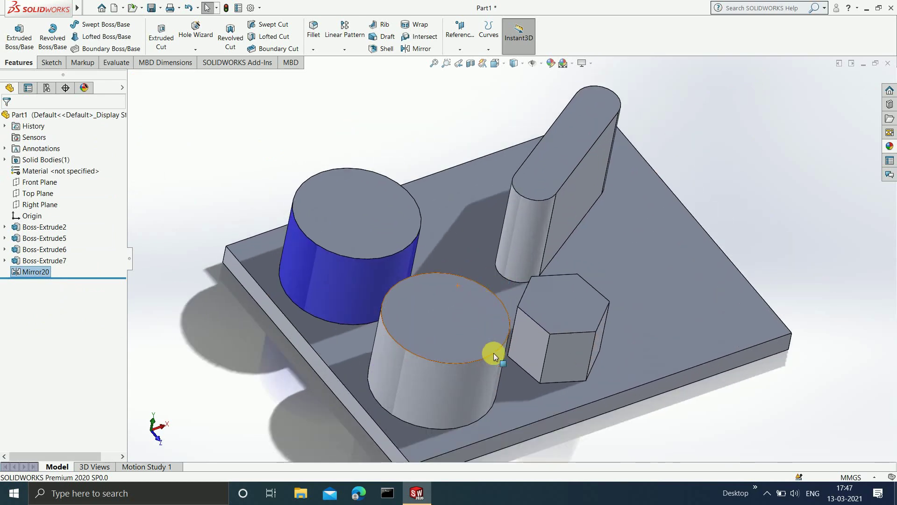